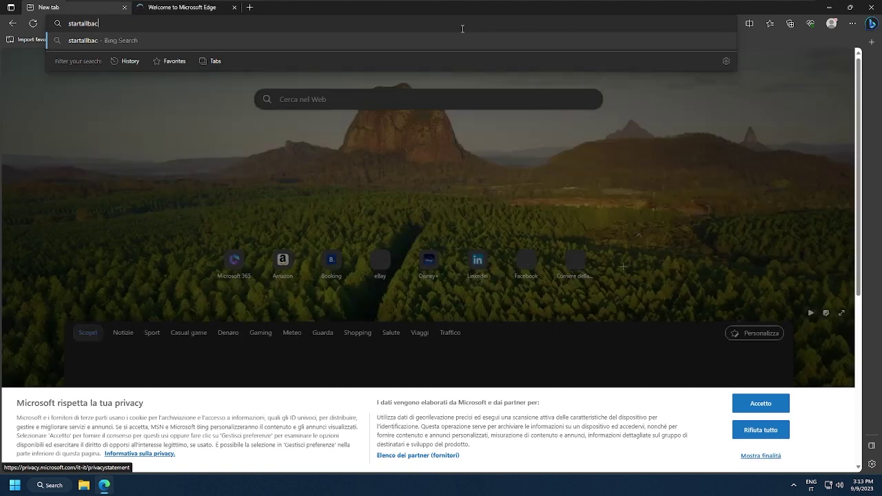
Search the web for startallback, download the v3.6.12 installer from the official StartAllBack site and launch it.
{"action": "key", "text": "Return"}
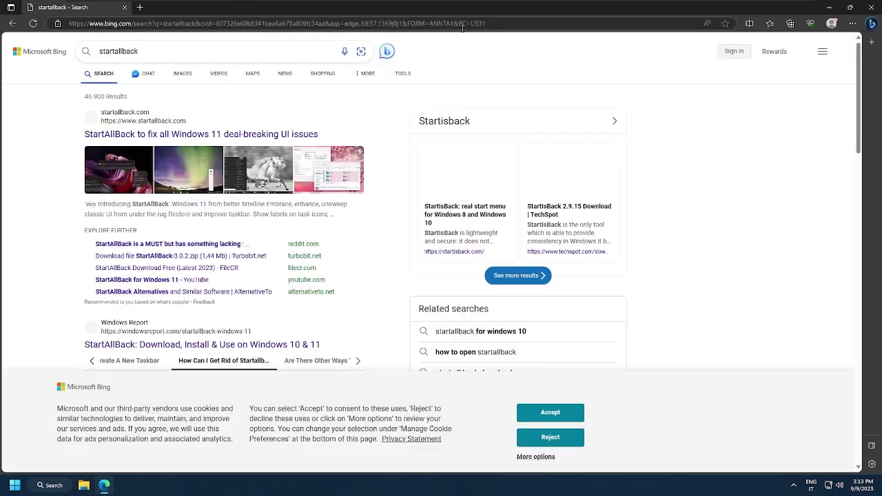
{"action": "left_click", "coordinate": [209, 135]}
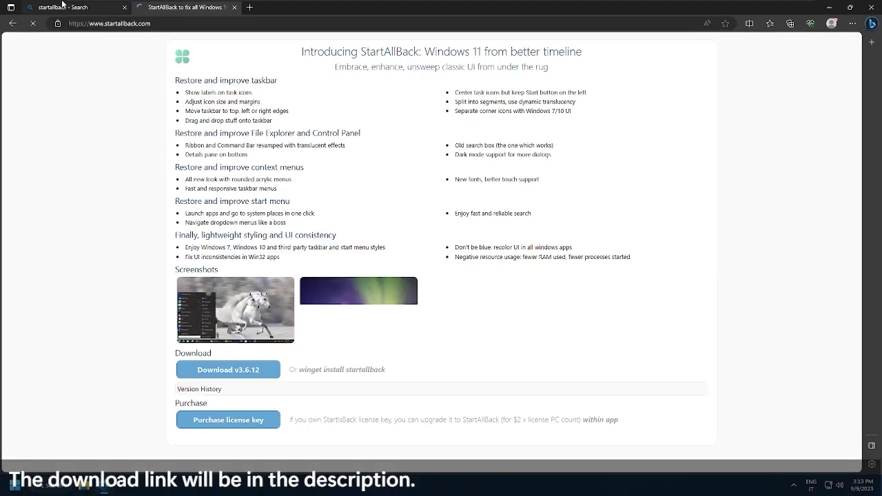
{"action": "left_click", "coordinate": [255, 370]}
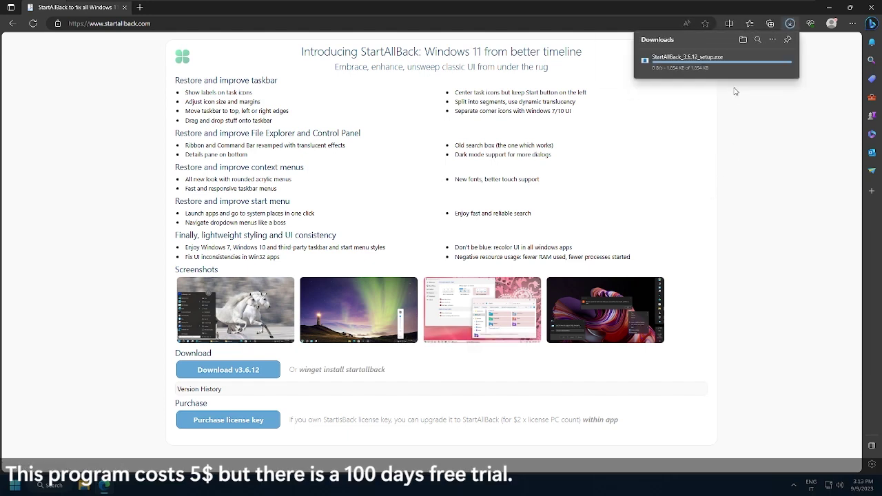
{"action": "mouse_move", "coordinate": [686, 65]}
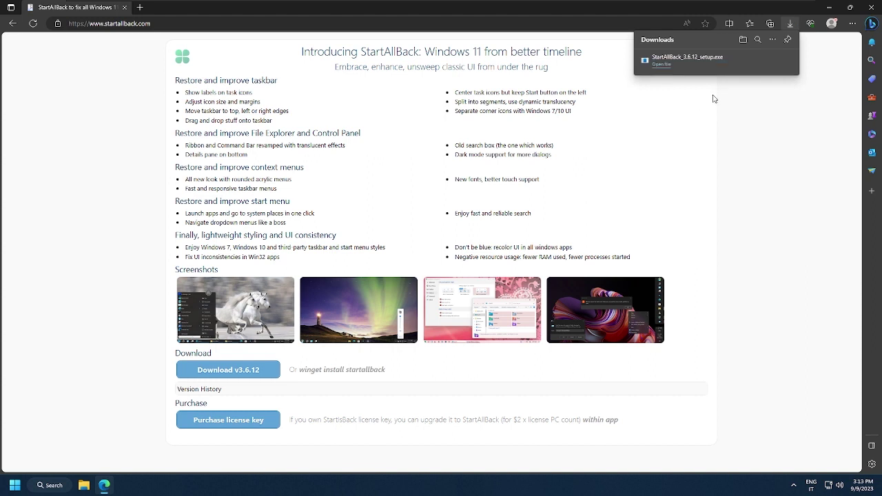
{"action": "left_click", "coordinate": [662, 65]}
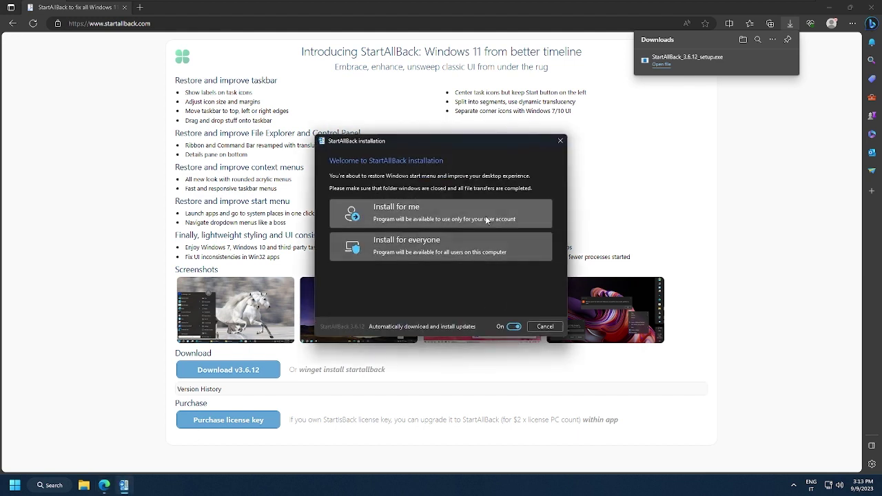
Run winver to check the installed Windows version and build.
{"action": "key", "text": "super+r"}
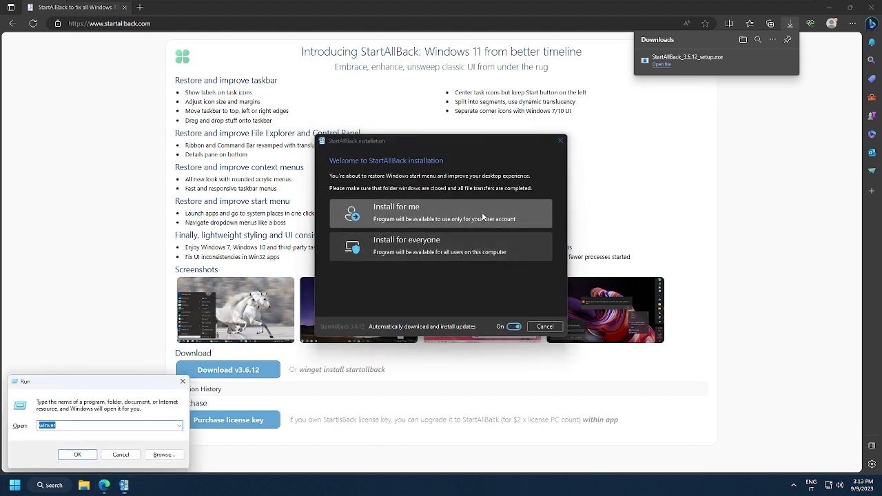
{"action": "type", "text": "winver"}
{"action": "key", "text": "Return"}
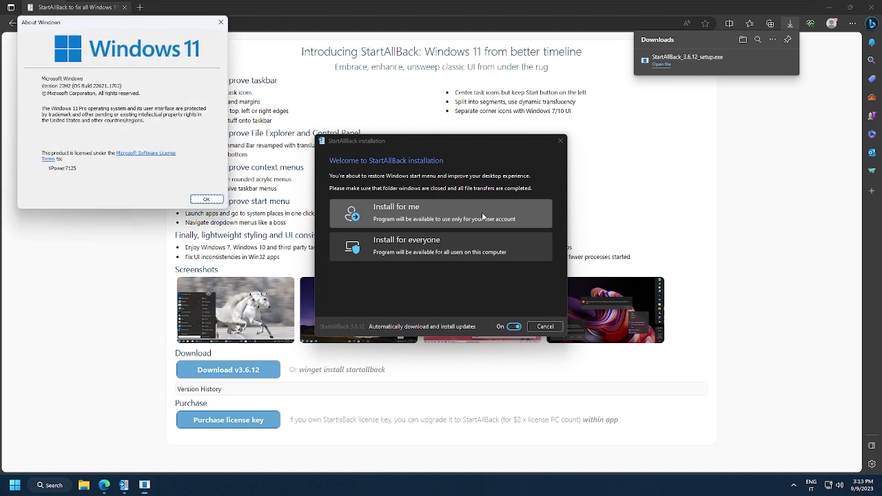
Install StartAllBack for the current user account only and return to the browser page.
{"action": "left_click", "coordinate": [482, 212]}
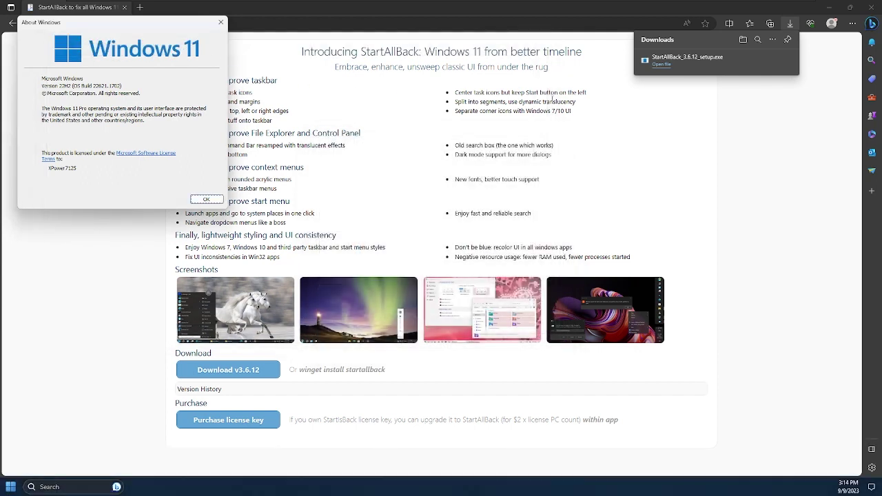
{"action": "key", "text": "Escape"}
{"action": "left_click", "coordinate": [757, 177]}
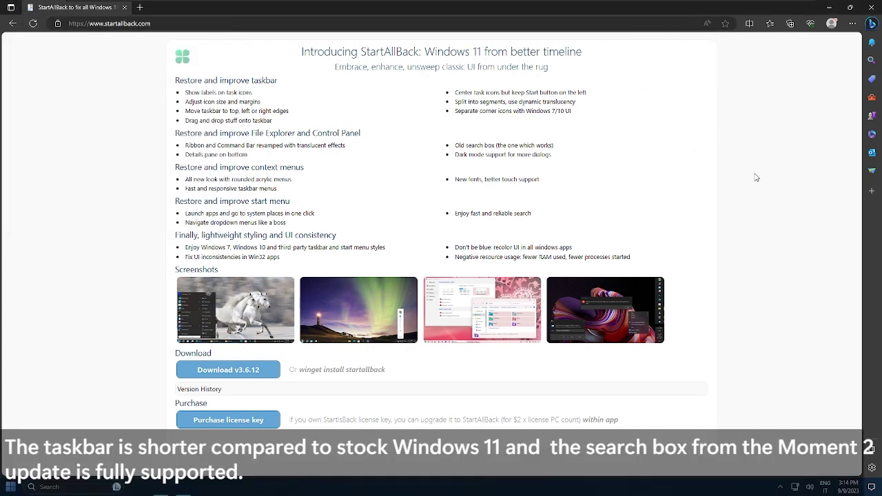
Show the desktop, bring the StartAllBack configuration window to the front and display its taskbar settings.
{"action": "key", "text": "super+d"}
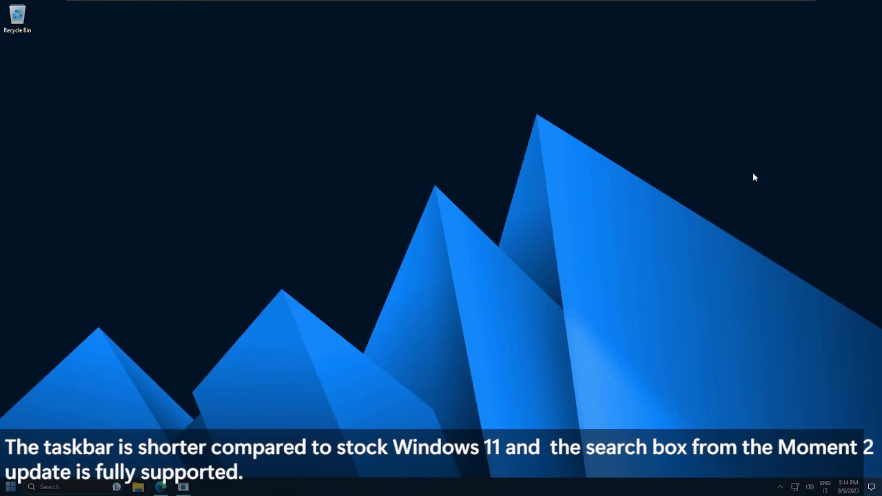
{"action": "key", "text": "alt+Tab"}
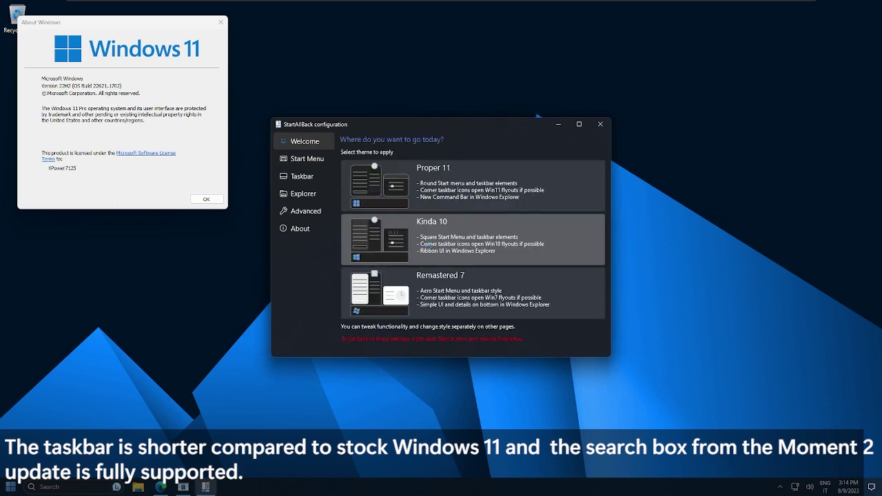
{"action": "key", "text": "alt+Tab"}
{"action": "key", "text": "Delete"}
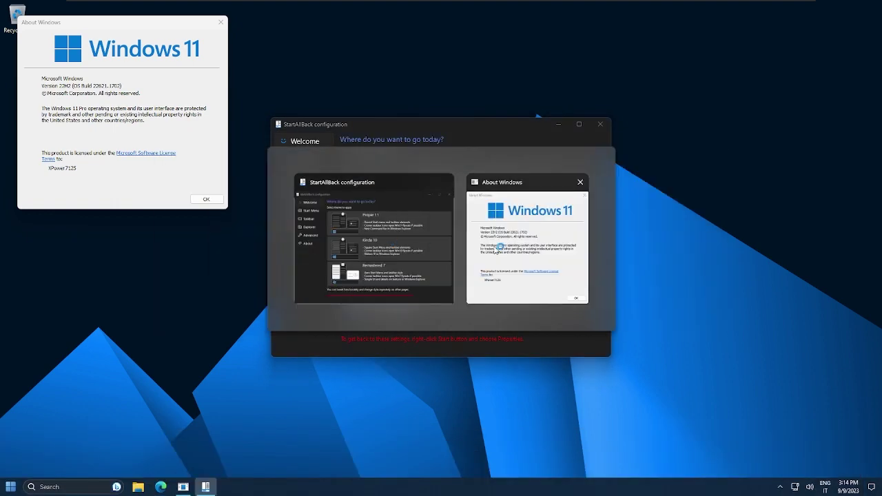
{"action": "left_click", "coordinate": [310, 220]}
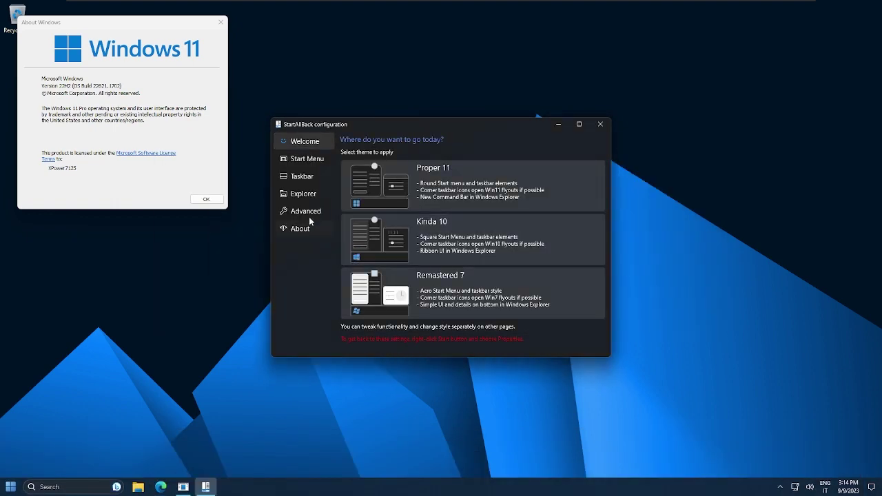
{"action": "left_click", "coordinate": [318, 160]}
{"action": "left_click", "coordinate": [316, 178]}
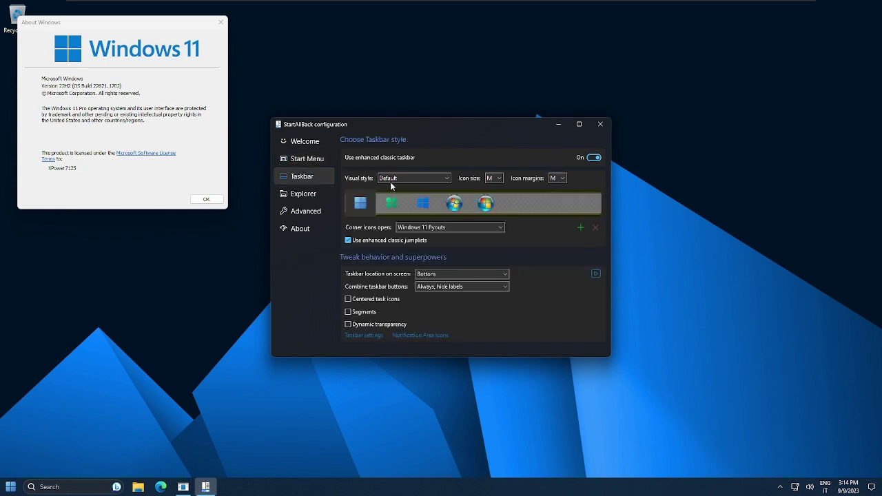
Set the taskbar icon size to S and the icon margins to XS, checking the Start menu in between.
{"action": "left_click", "coordinate": [500, 178]}
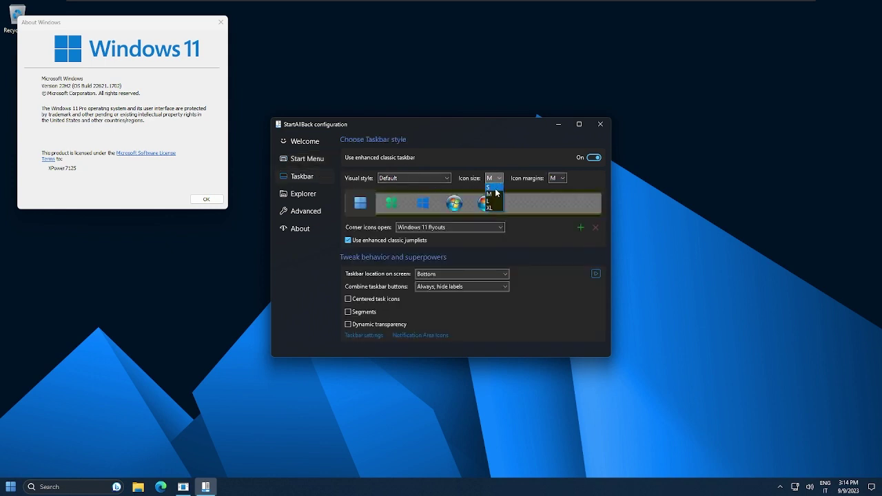
{"action": "left_click", "coordinate": [494, 187]}
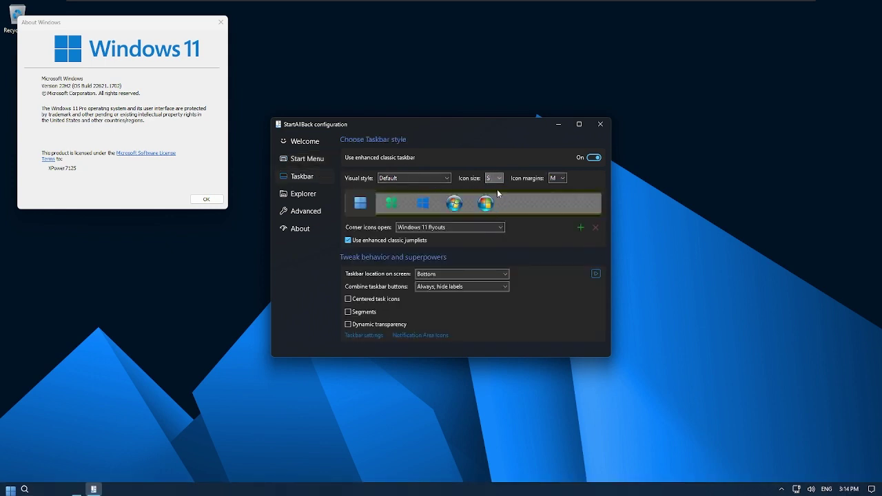
{"action": "key", "text": "super"}
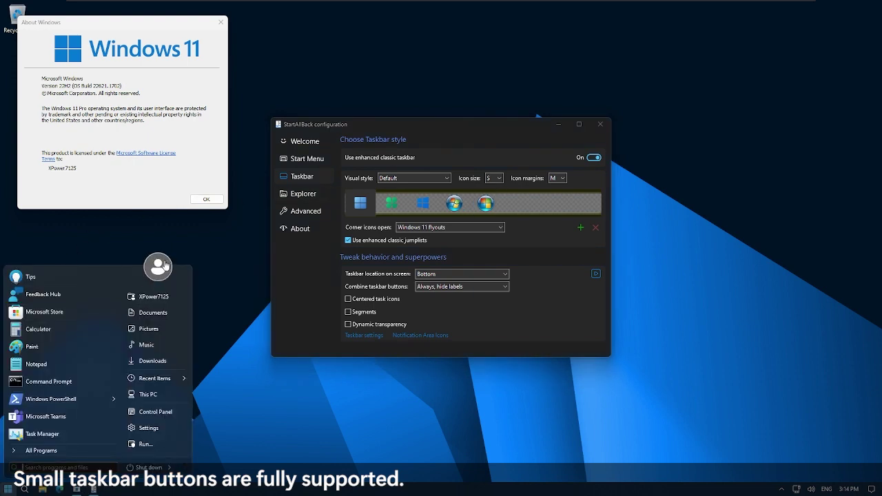
{"action": "left_click", "coordinate": [59, 450]}
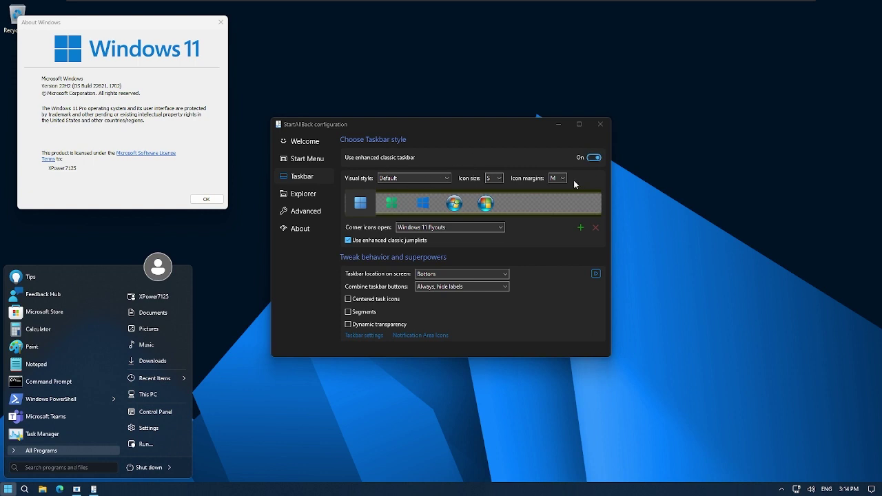
{"action": "left_click", "coordinate": [557, 178]}
{"action": "left_click", "coordinate": [558, 178]}
{"action": "left_click", "coordinate": [559, 191]}
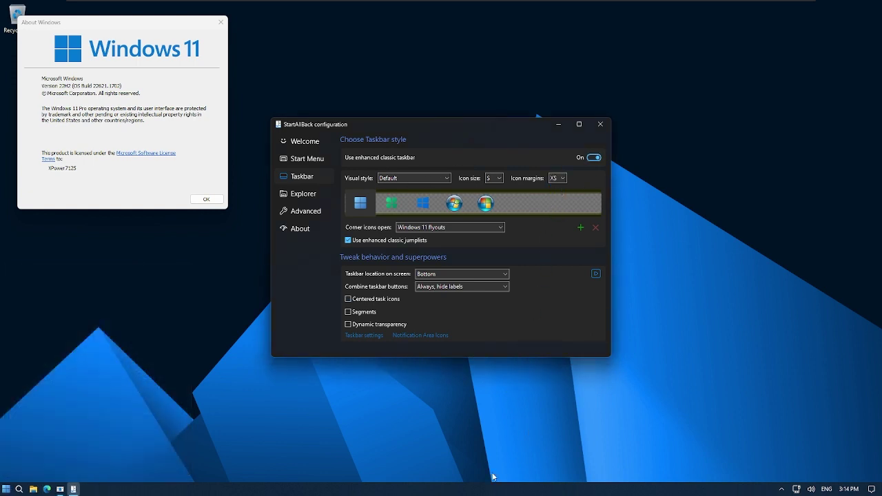
Hide the Search button on the taskbar.
{"action": "left_click", "coordinate": [455, 491]}
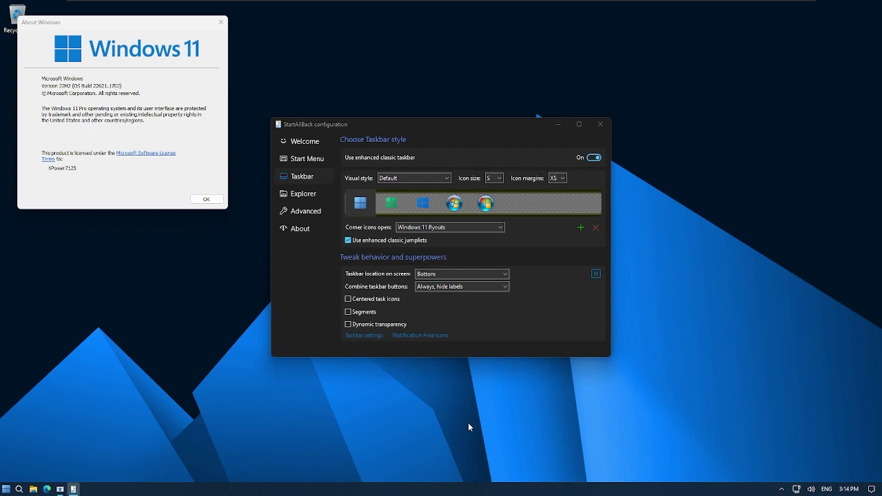
{"action": "right_click", "coordinate": [429, 493]}
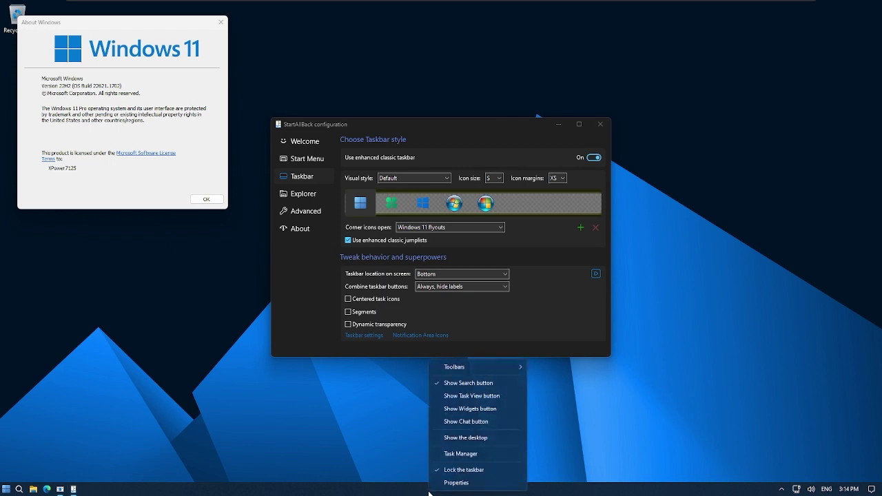
{"action": "left_click", "coordinate": [497, 382]}
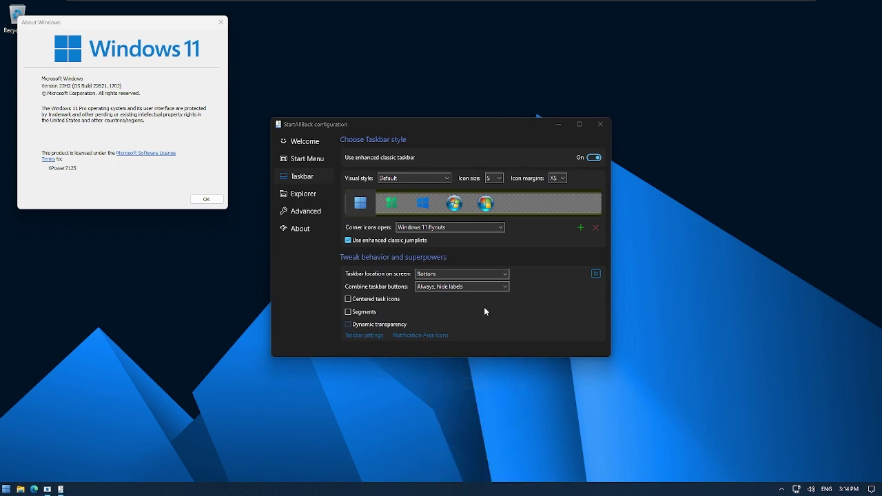
Try the taskbar location Top with the Start menu open, and restore the location to Bottom.
{"action": "left_click", "coordinate": [477, 275]}
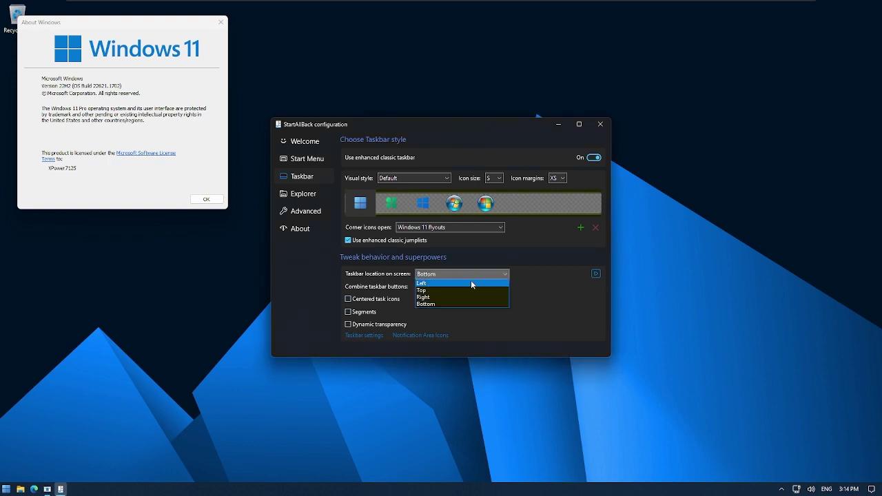
{"action": "left_click", "coordinate": [467, 290]}
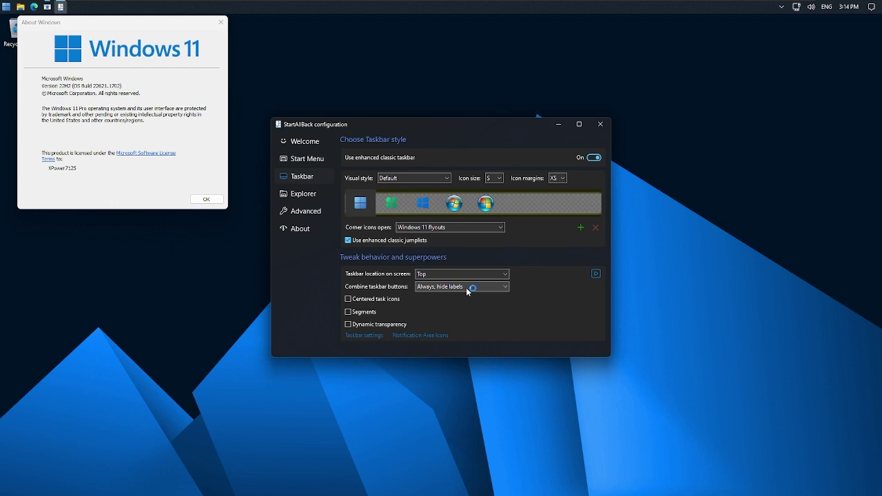
{"action": "key", "text": "super"}
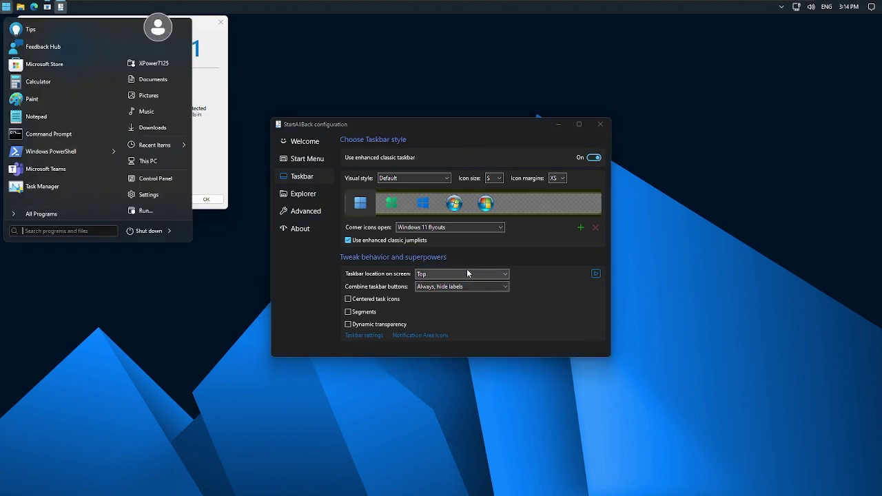
{"action": "left_click", "coordinate": [468, 271]}
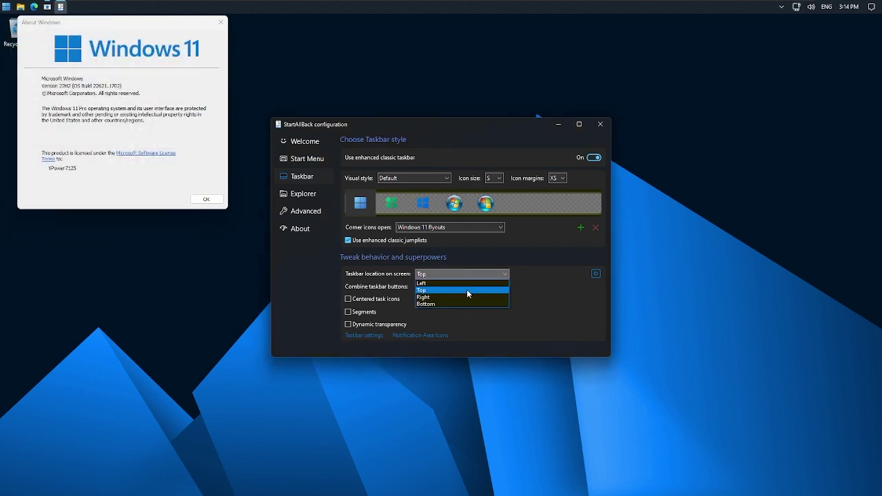
{"action": "left_click", "coordinate": [449, 304]}
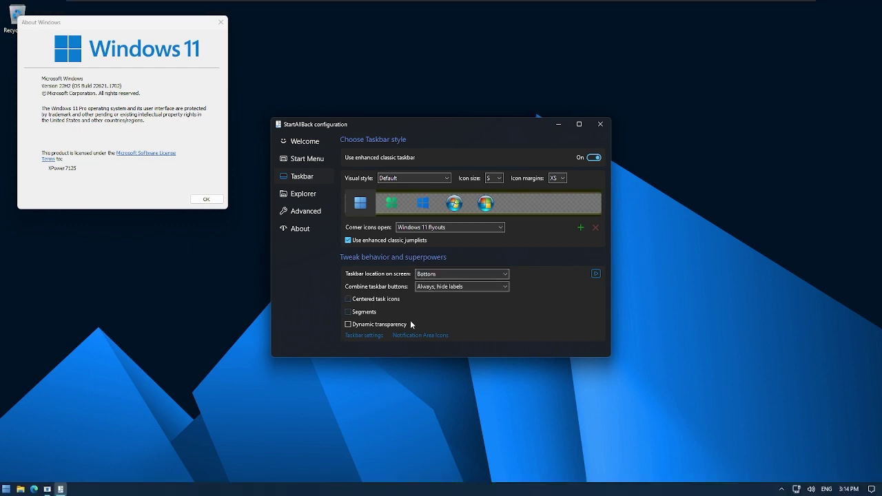
Try dynamic transparency for the taskbar and view it against the bare desktop.
{"action": "left_click", "coordinate": [387, 327]}
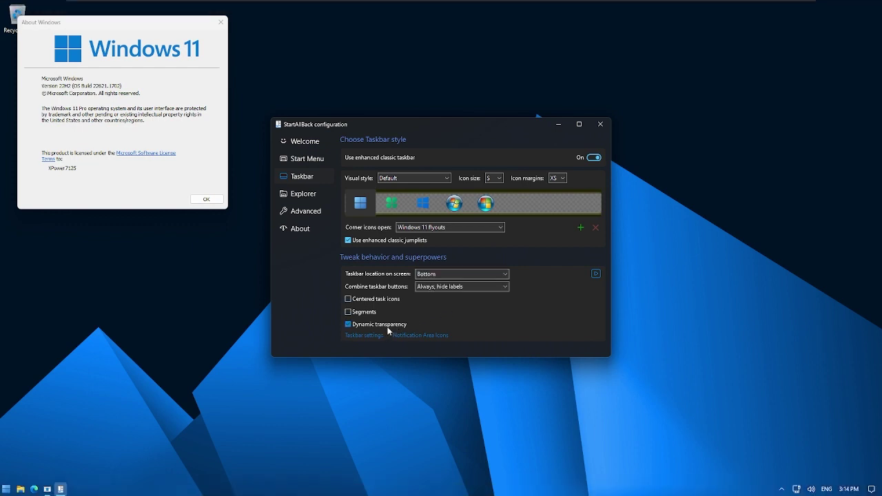
{"action": "key", "text": "super+d"}
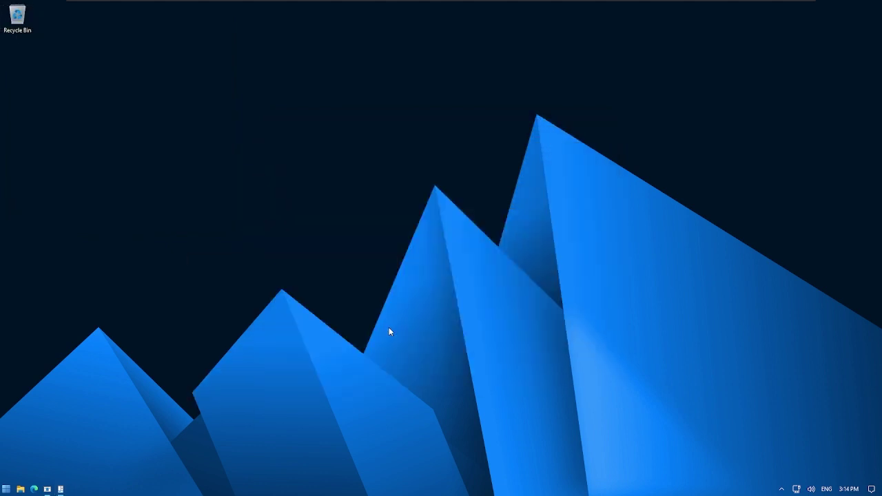
{"action": "key", "text": "alt+Tab"}
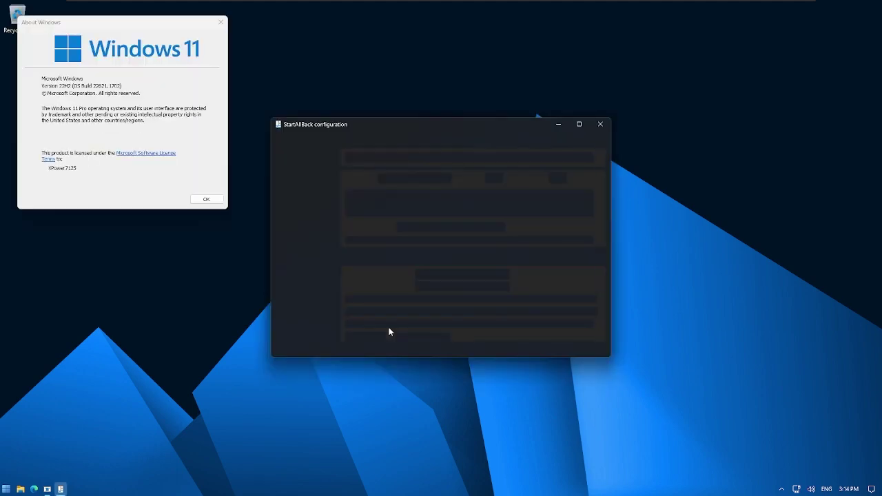
View the dynamic taskbar transparency with a maximized File Explorer window, and turn dynamic transparency off.
{"action": "key", "text": "super+e"}
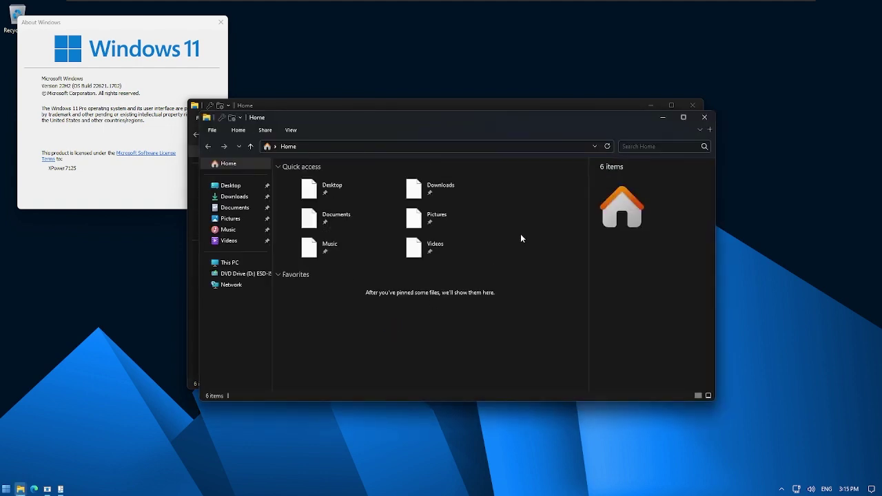
{"action": "left_click", "coordinate": [701, 118]}
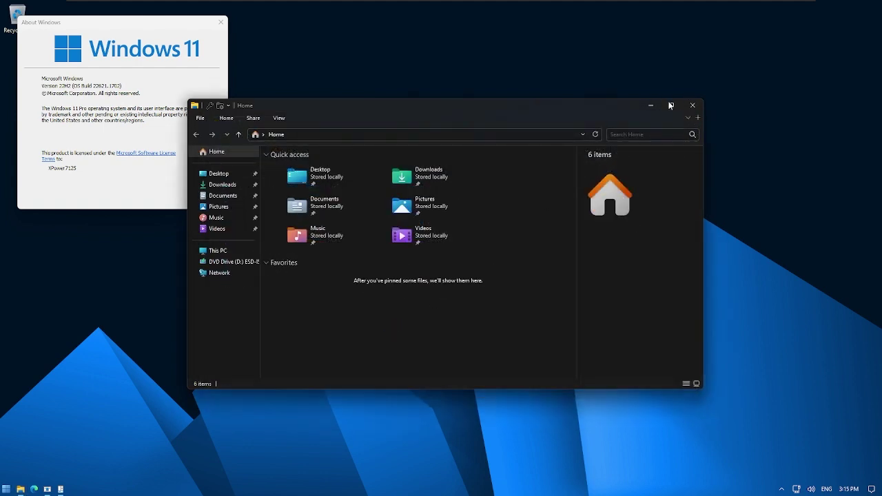
{"action": "double_click", "coordinate": [670, 106]}
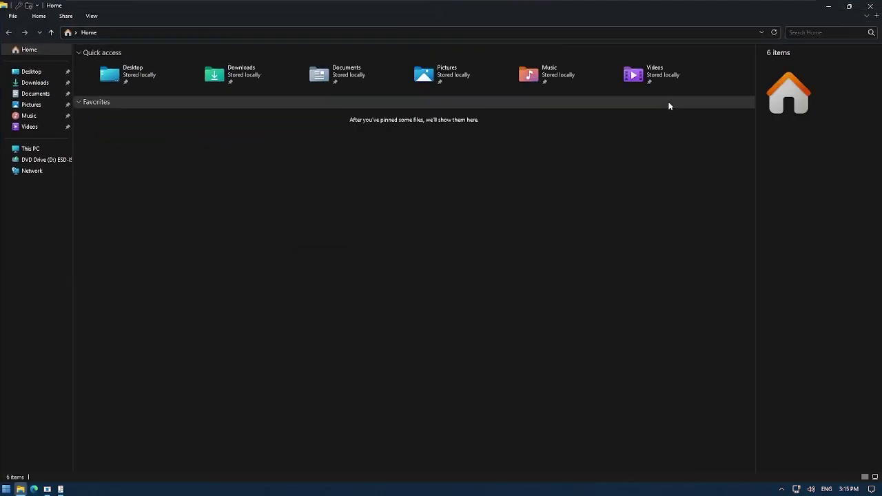
{"action": "left_click", "coordinate": [670, 105]}
{"action": "left_click", "coordinate": [669, 105]}
{"action": "left_click", "coordinate": [669, 105]}
{"action": "key", "text": "alt+Tab"}
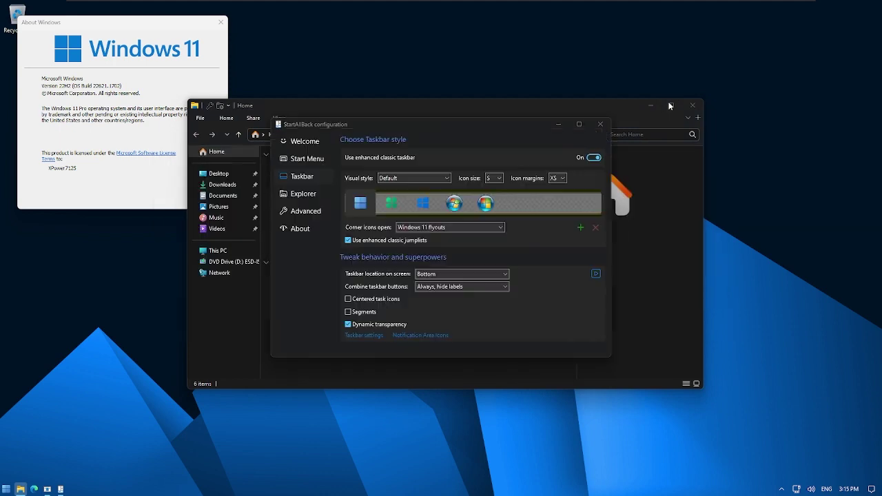
{"action": "left_click", "coordinate": [397, 325]}
Enable Segments for the taskbar.
{"action": "left_click", "coordinate": [379, 315]}
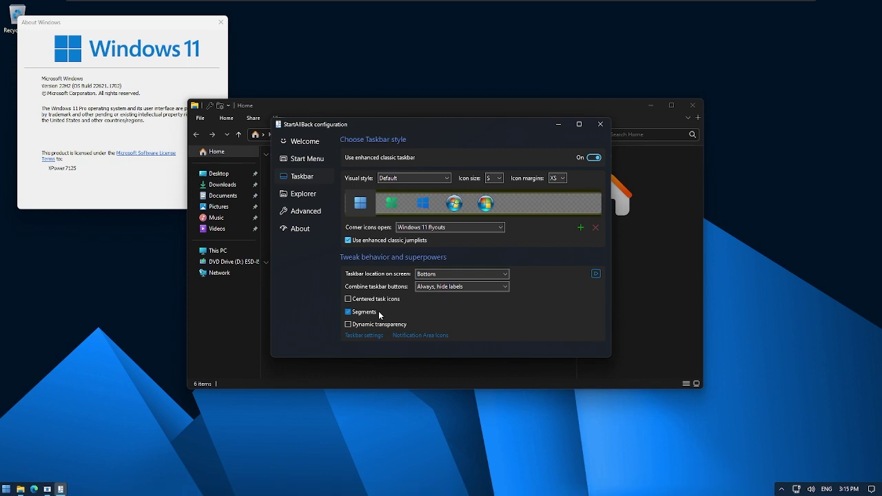
Turn off Segments and center the taskbar's task icons together with the Start button.
{"action": "left_click", "coordinate": [379, 316]}
{"action": "left_click", "coordinate": [379, 300]}
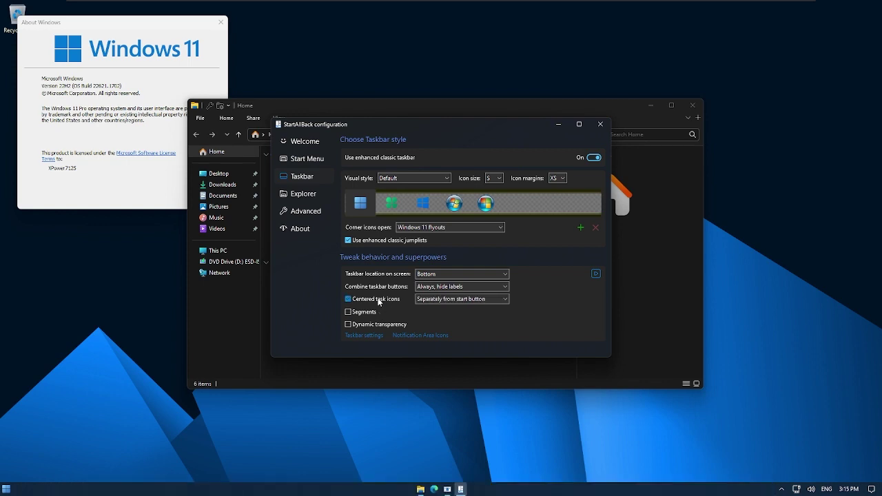
{"action": "left_click", "coordinate": [461, 300]}
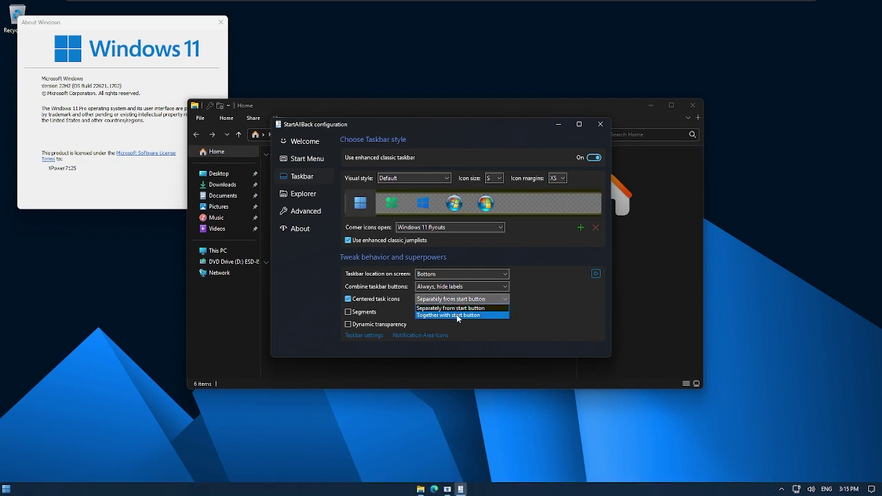
{"action": "left_click", "coordinate": [459, 315]}
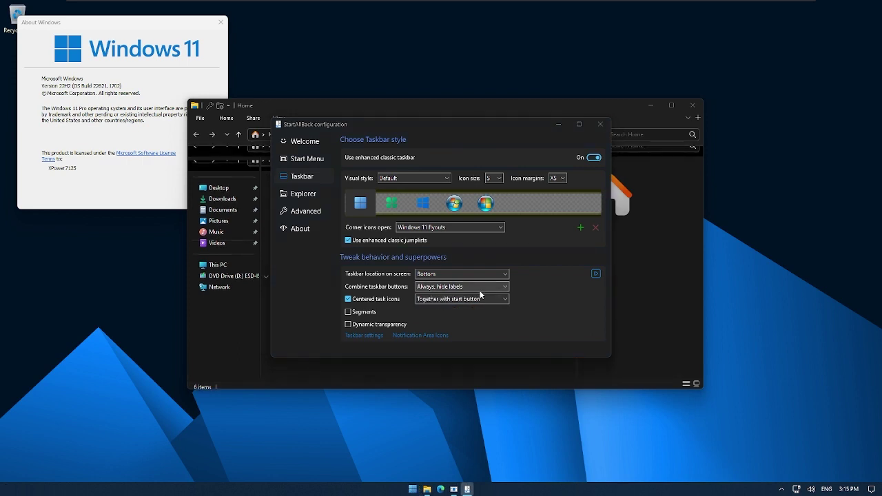
View the Start menu as it opens from the centered Start button, and close it again.
{"action": "left_click", "coordinate": [414, 490]}
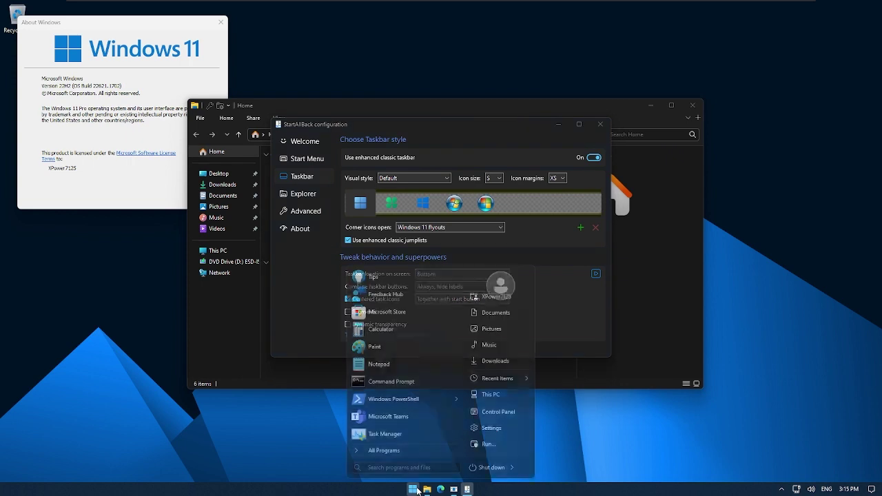
{"action": "left_click", "coordinate": [546, 318]}
{"action": "key", "text": "super"}
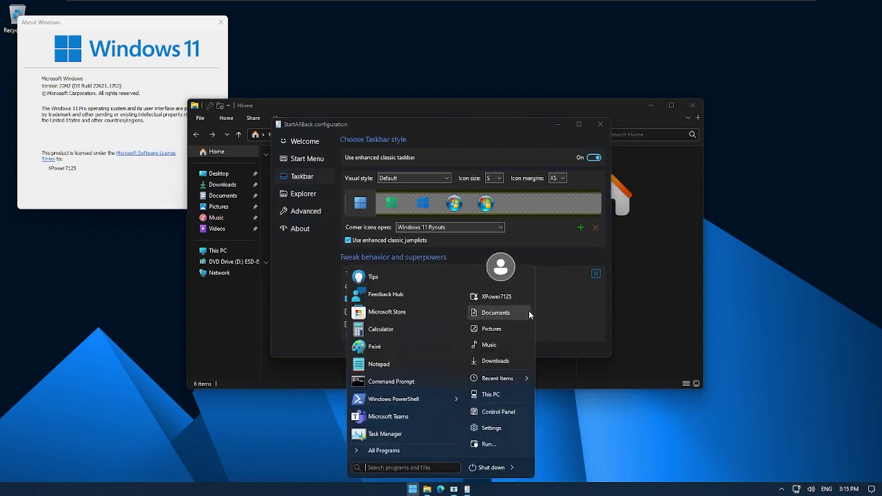
{"action": "left_click", "coordinate": [588, 244]}
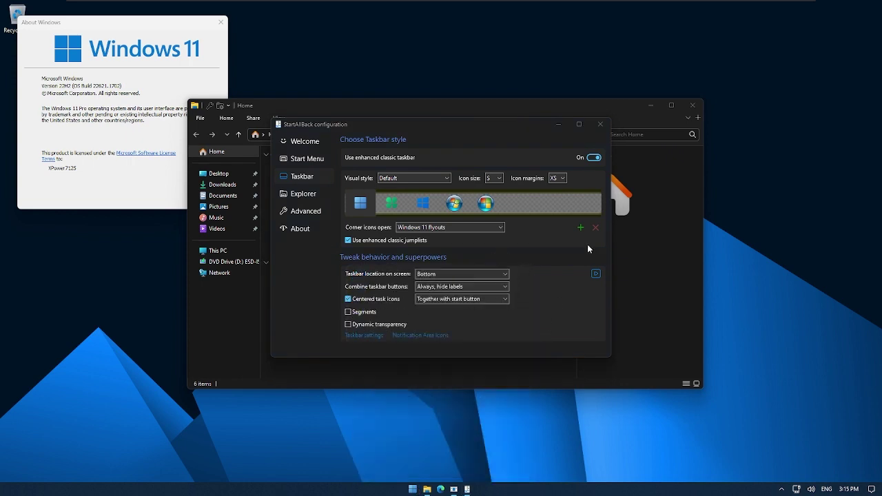
Set the centered task icons to Separately from start button.
{"action": "left_click", "coordinate": [453, 300]}
{"action": "left_click", "coordinate": [449, 315]}
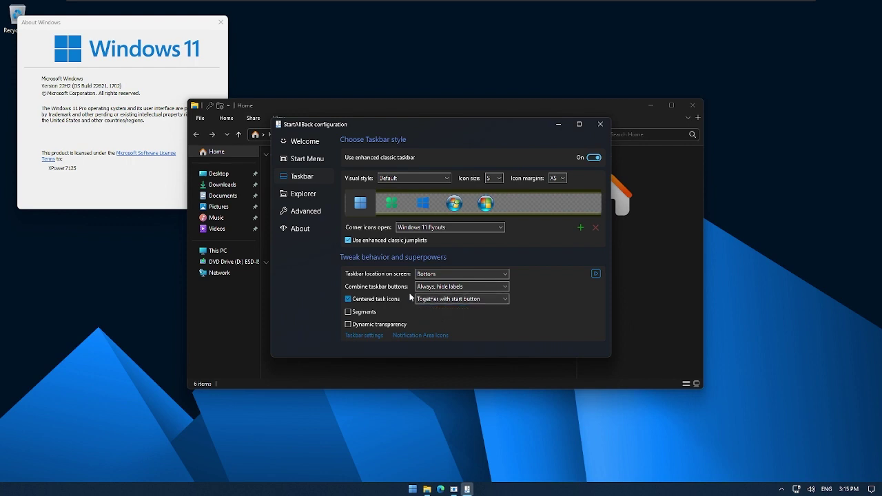
{"action": "left_click", "coordinate": [458, 300]}
{"action": "left_click", "coordinate": [457, 308]}
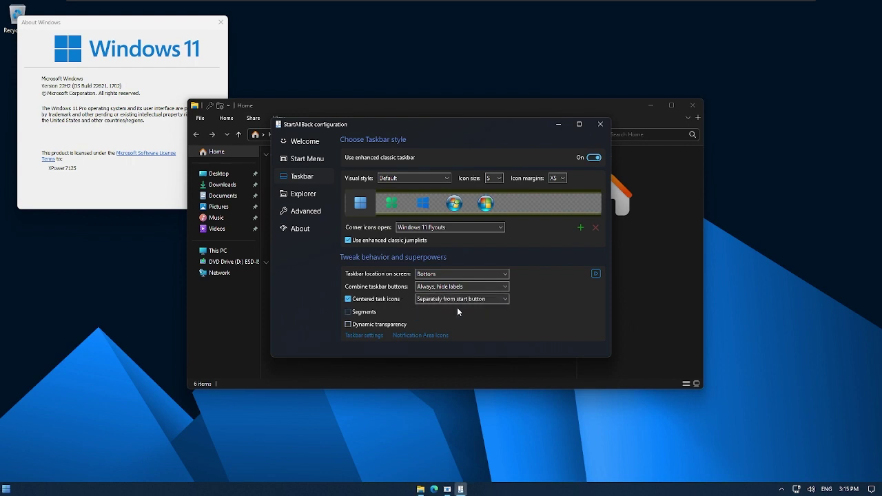
Choose Win7 Command Bar as the Explorer style, and replace the old File Explorer window with a new one.
{"action": "left_click", "coordinate": [305, 195]}
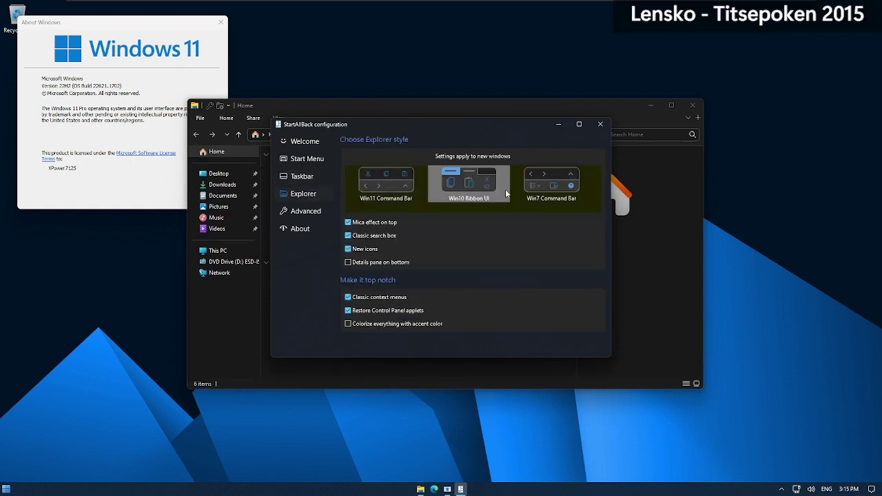
{"action": "left_click", "coordinate": [583, 193]}
{"action": "key", "text": "Escape"}
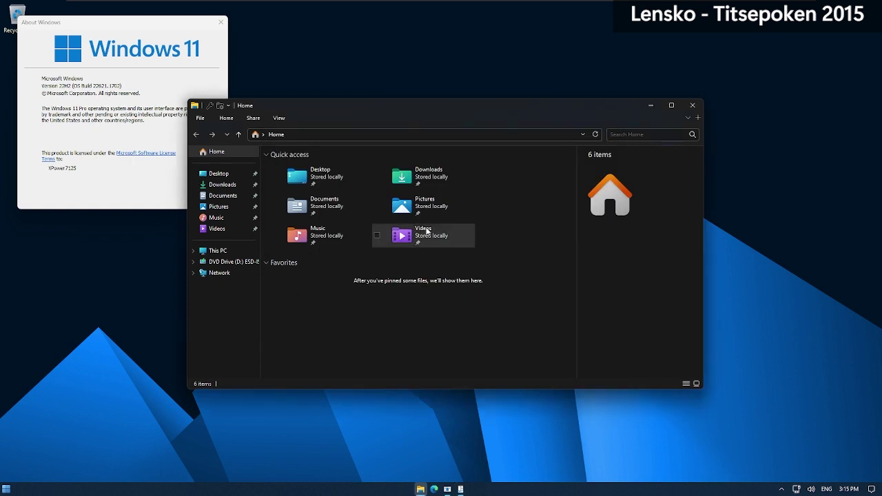
{"action": "left_click", "coordinate": [695, 106]}
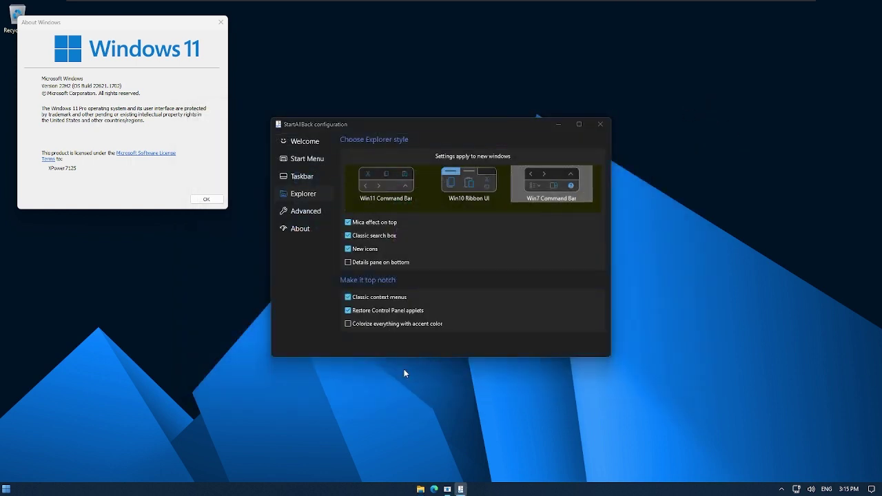
{"action": "key", "text": "super+e"}
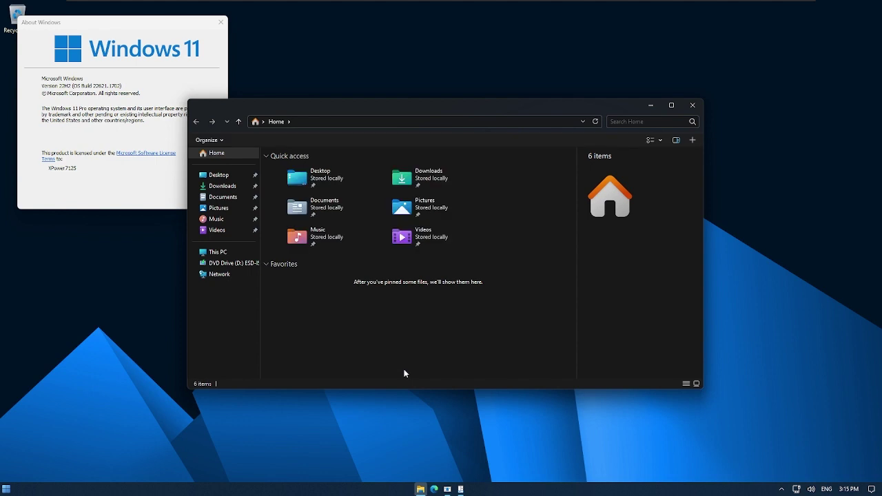
Launch Control Panel with the Run command "control" and view the System page under System and Security.
{"action": "key", "text": "super+r"}
{"action": "type", "text": "cont"}
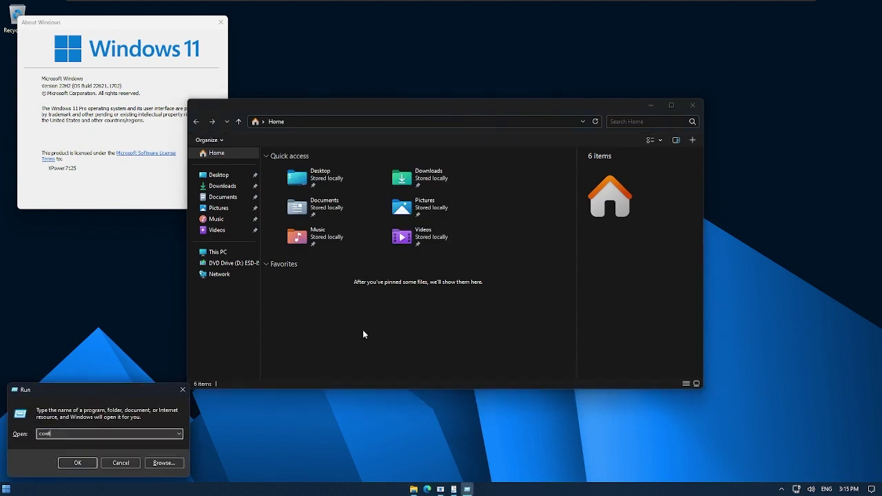
{"action": "type", "text": "rol"}
{"action": "key", "text": "Return"}
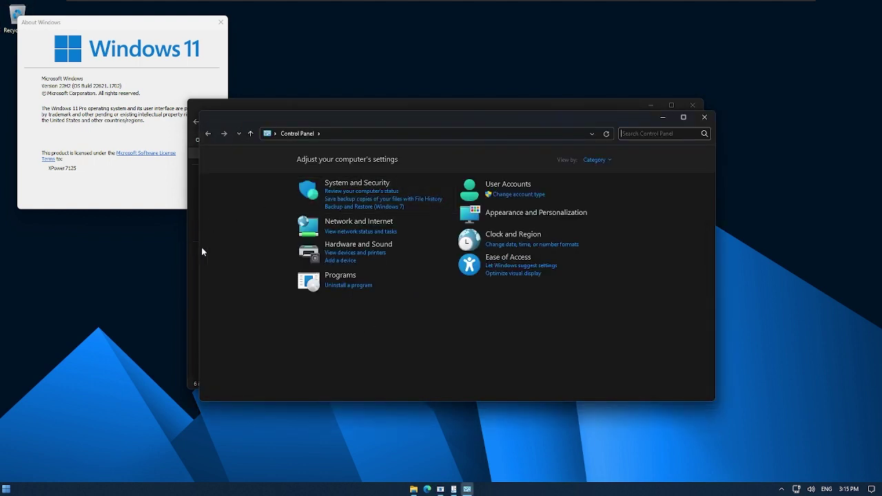
{"action": "left_click", "coordinate": [353, 185]}
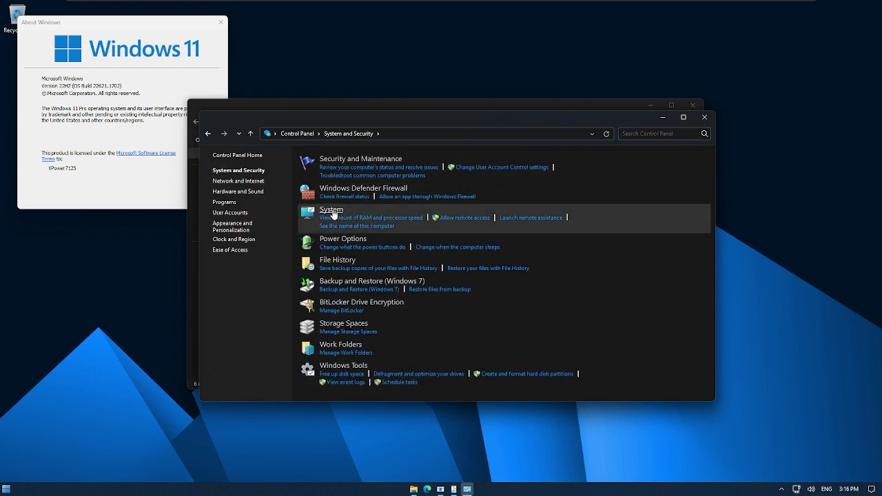
{"action": "left_click", "coordinate": [333, 213]}
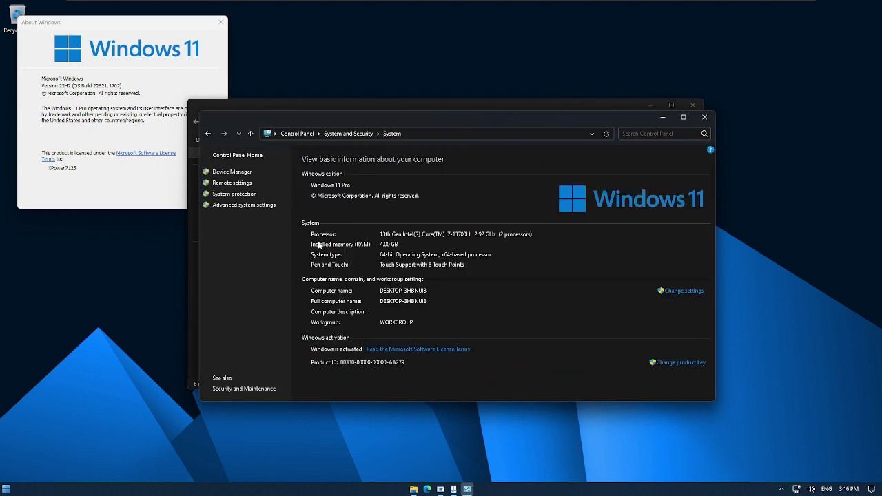
Examine the Organize commands and their Layout options in the File Explorer window.
{"action": "left_click", "coordinate": [193, 316]}
{"action": "left_click", "coordinate": [210, 140]}
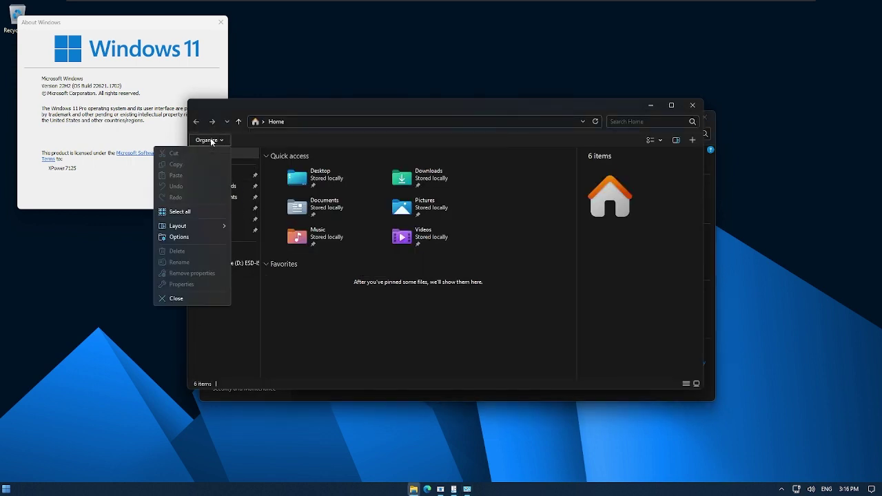
{"action": "mouse_move", "coordinate": [221, 227]}
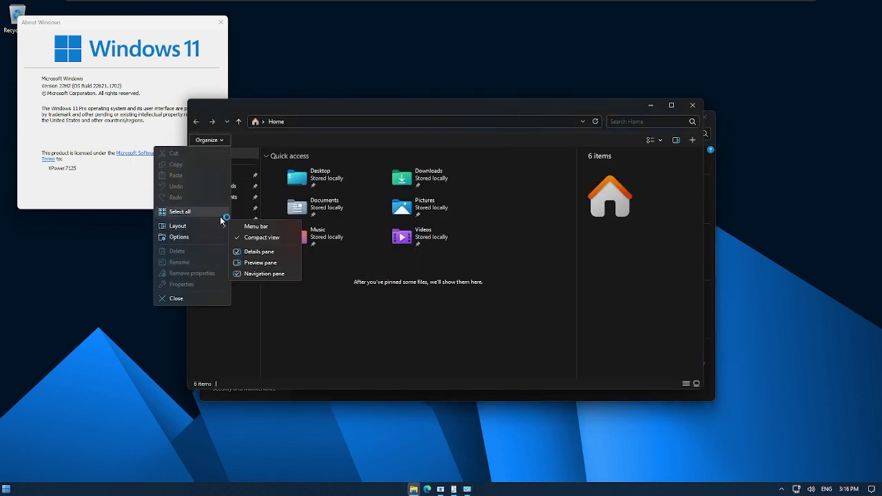
{"action": "left_click", "coordinate": [278, 136]}
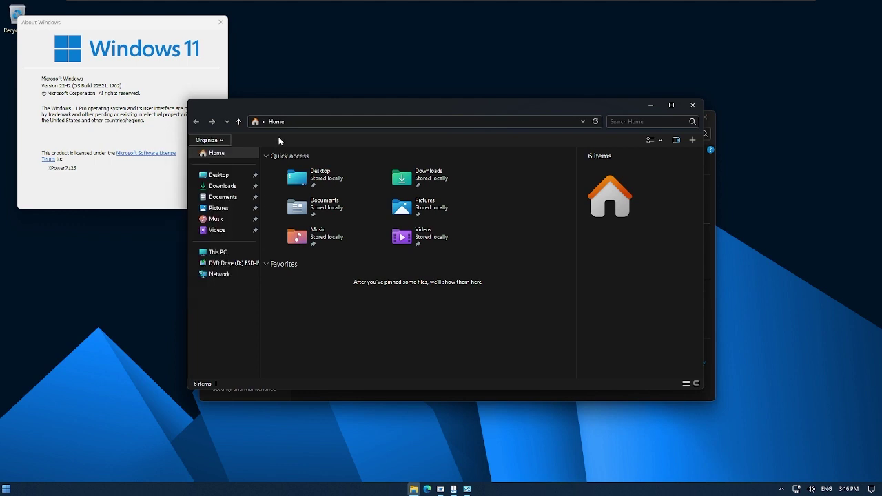
View This PC in File Explorer and its properties, and close the System window.
{"action": "left_click", "coordinate": [222, 252]}
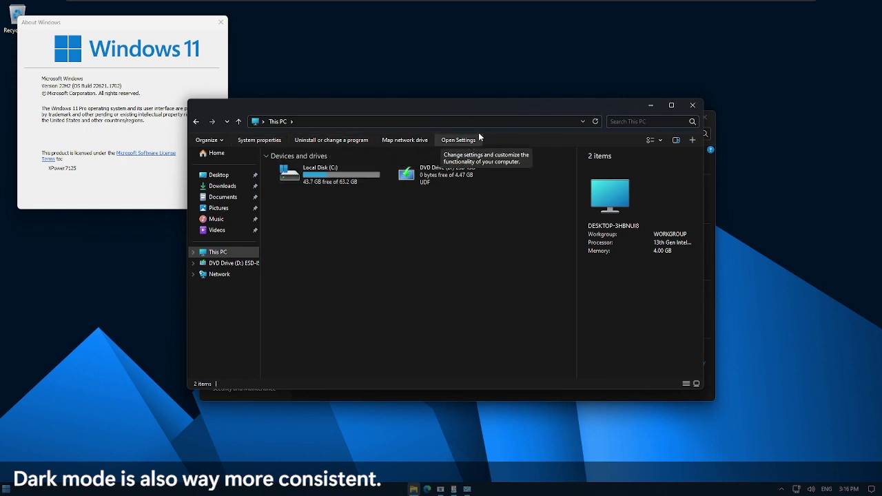
{"action": "left_click", "coordinate": [222, 141]}
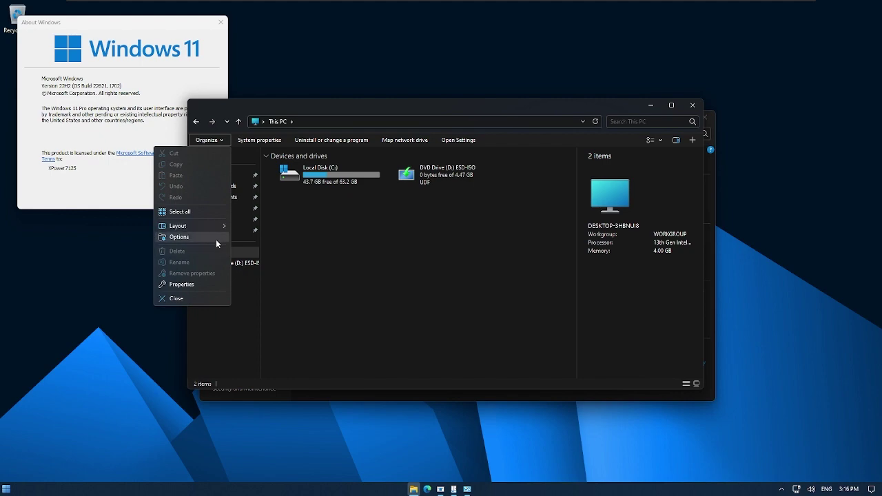
{"action": "left_click", "coordinate": [205, 288]}
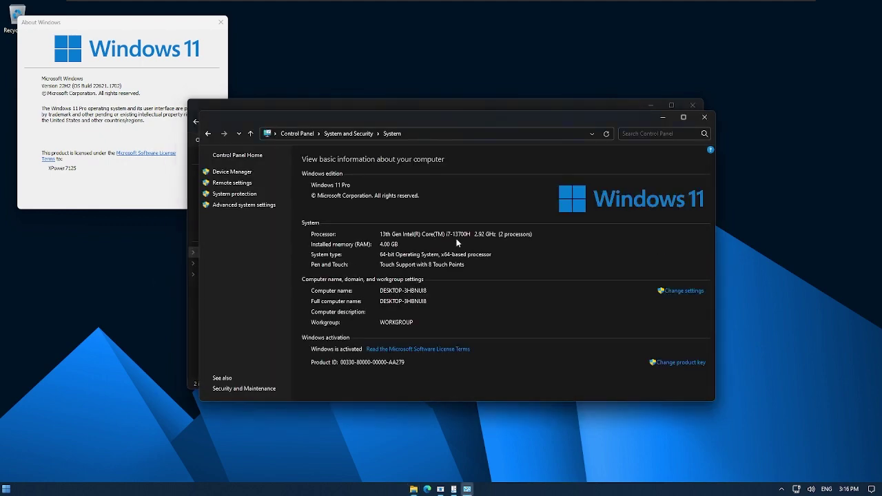
{"action": "left_click", "coordinate": [705, 117]}
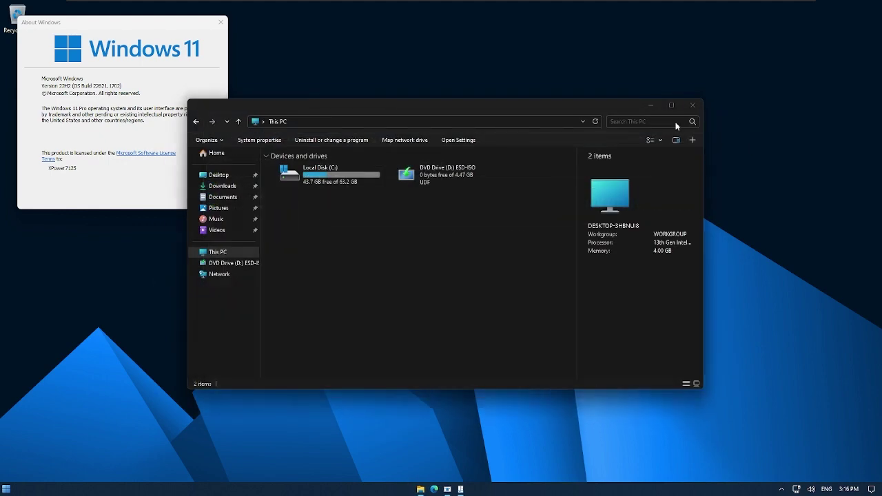
Switch the Explorer style to Win10 Ribbon UI and reopen File Explorer in a new window.
{"action": "left_click", "coordinate": [469, 183]}
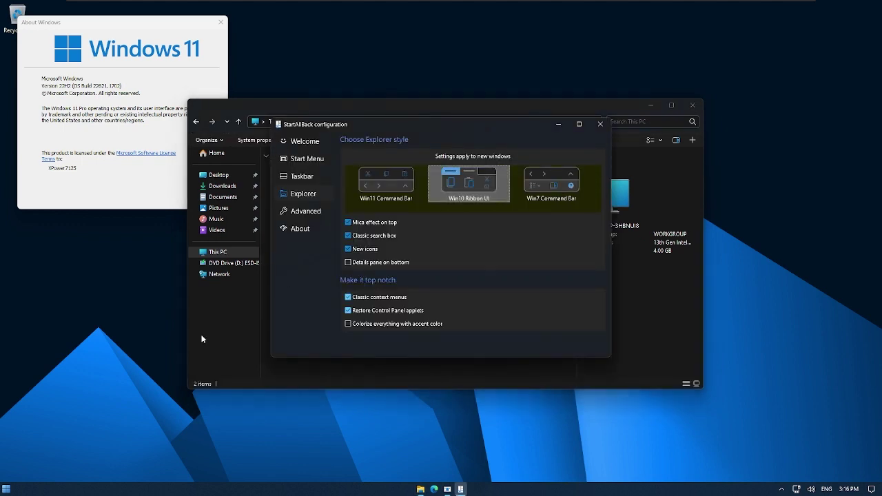
{"action": "left_click", "coordinate": [214, 337]}
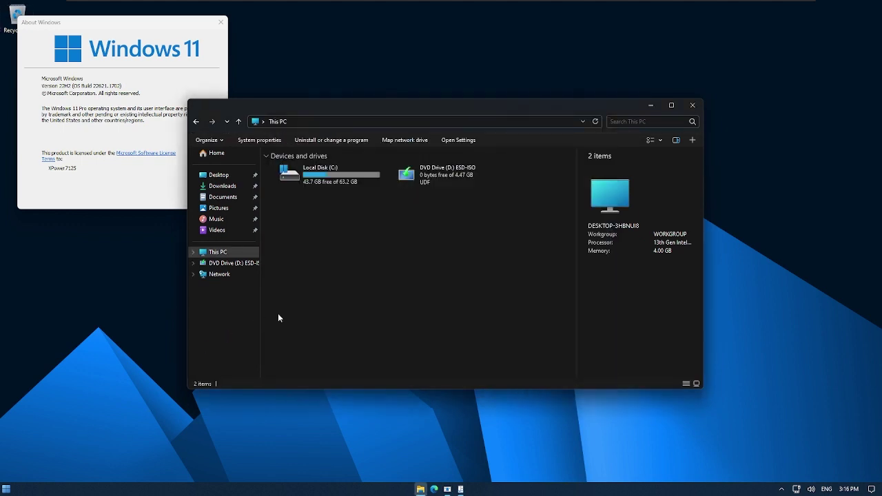
{"action": "left_click", "coordinate": [692, 105]}
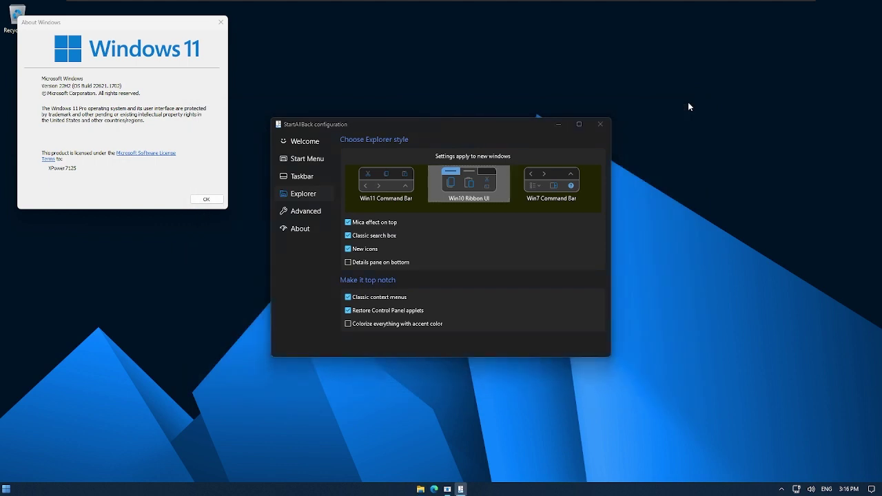
{"action": "key", "text": "super+e"}
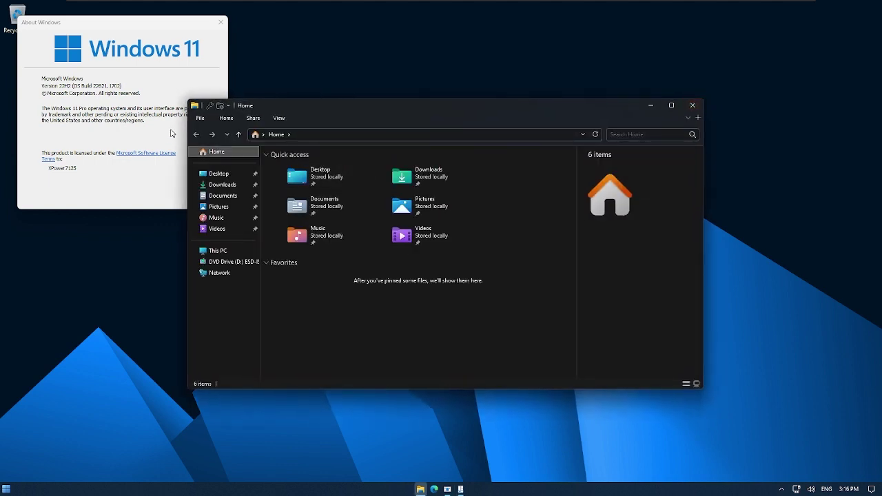
Open About Windows from the Help options of the ribbon-style File Explorer.
{"action": "left_click", "coordinate": [204, 124]}
{"action": "left_click", "coordinate": [204, 125]}
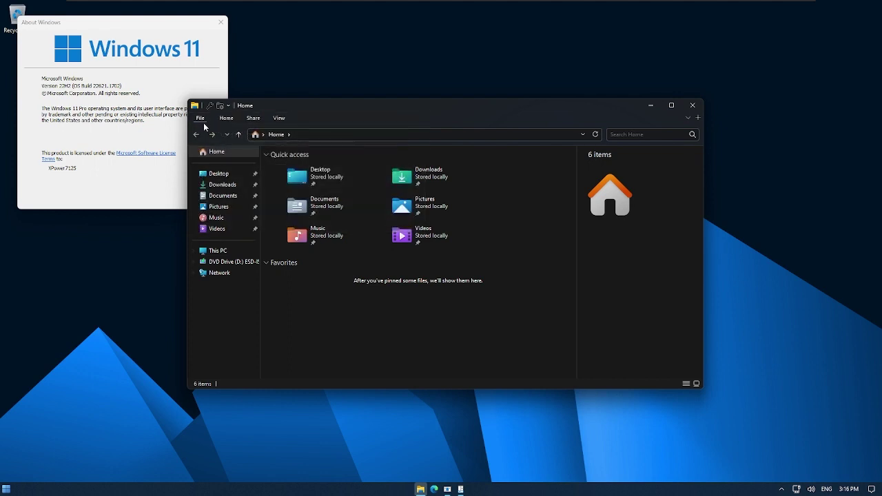
{"action": "left_click", "coordinate": [204, 121]}
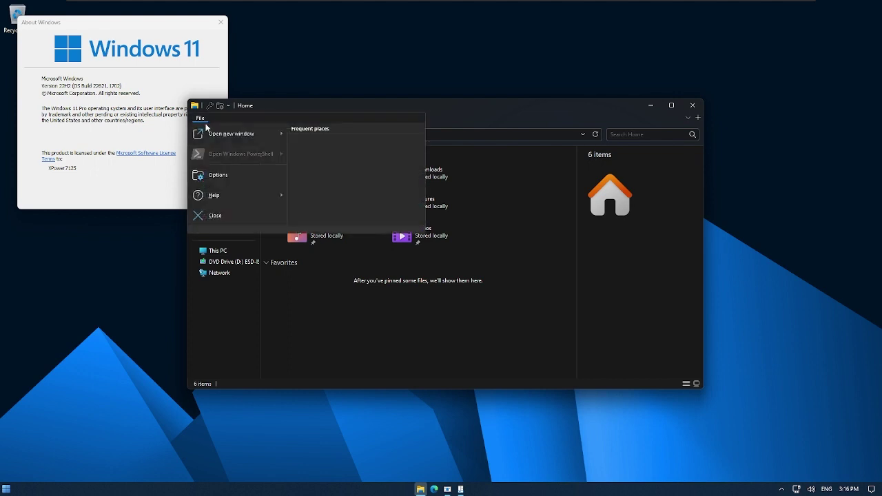
{"action": "mouse_move", "coordinate": [267, 199]}
{"action": "left_click", "coordinate": [353, 155]}
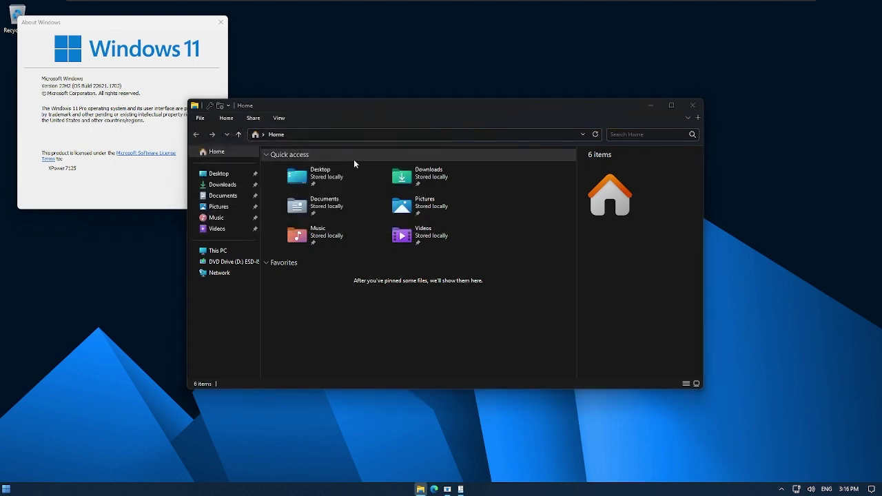
Place the dark About Windows window beside the light one, compare them, and return to File Explorer.
{"action": "left_click_drag", "start_coordinate": [83, 29], "coordinate": [310, 23]}
{"action": "left_click", "coordinate": [344, 123]}
{"action": "left_click", "coordinate": [330, 70]}
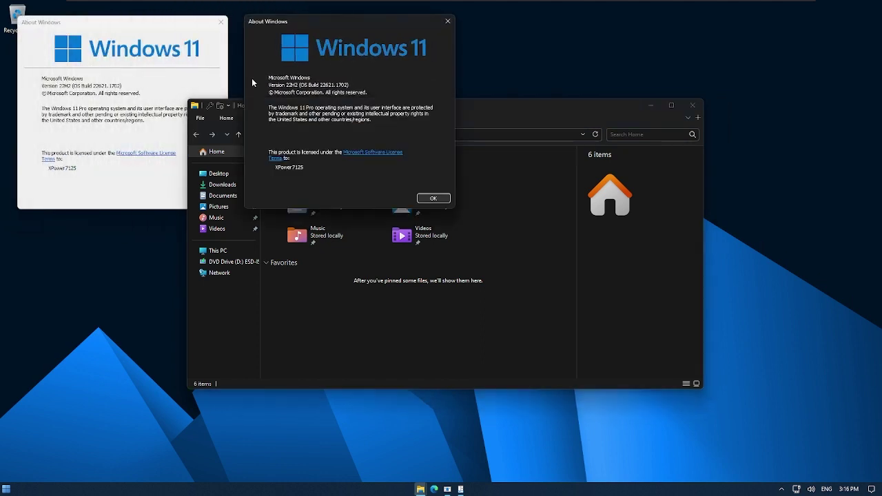
{"action": "left_click", "coordinate": [151, 78]}
{"action": "left_click", "coordinate": [310, 38]}
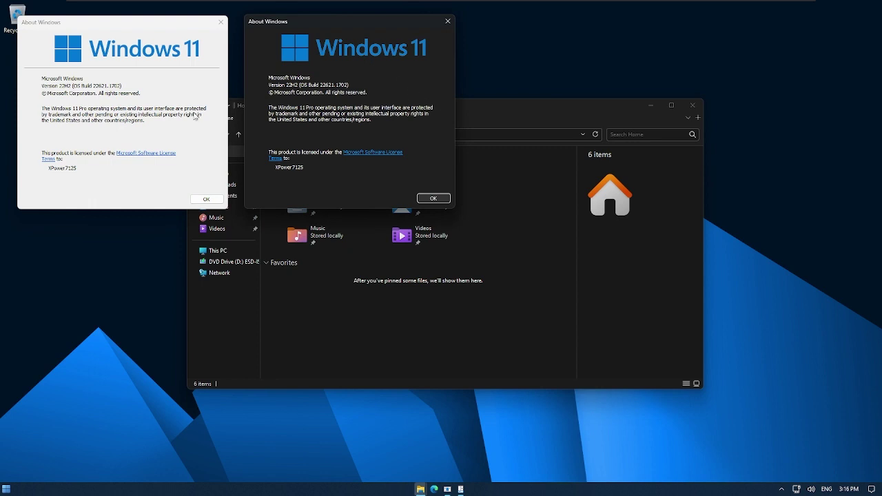
{"action": "left_click", "coordinate": [464, 366]}
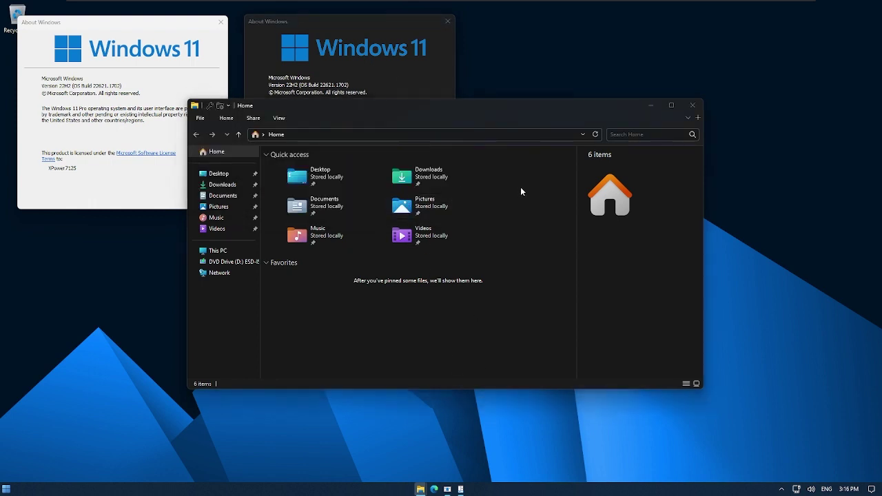
Return to the StartAllBack configuration and set the Explorer style to Win7 Command Bar.
{"action": "key", "text": "alt+Tab"}
{"action": "key", "text": "alt+Tab"}
{"action": "key", "text": "alt+Tab"}
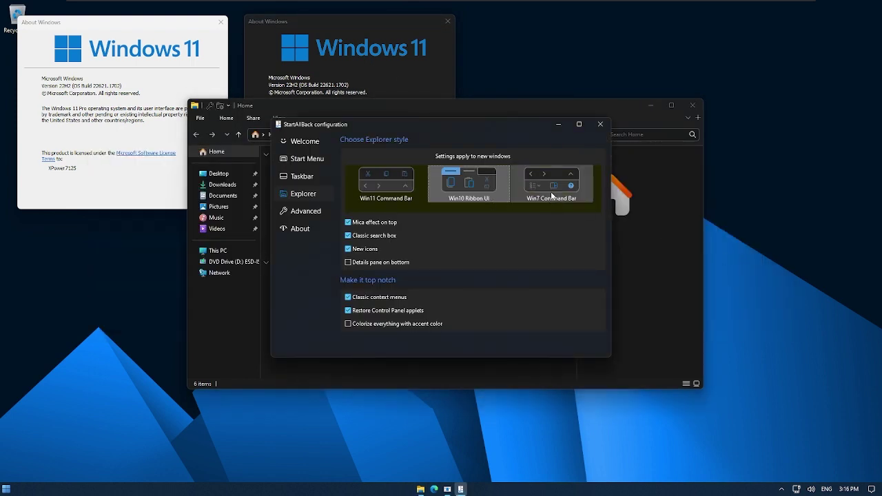
{"action": "left_click", "coordinate": [551, 196]}
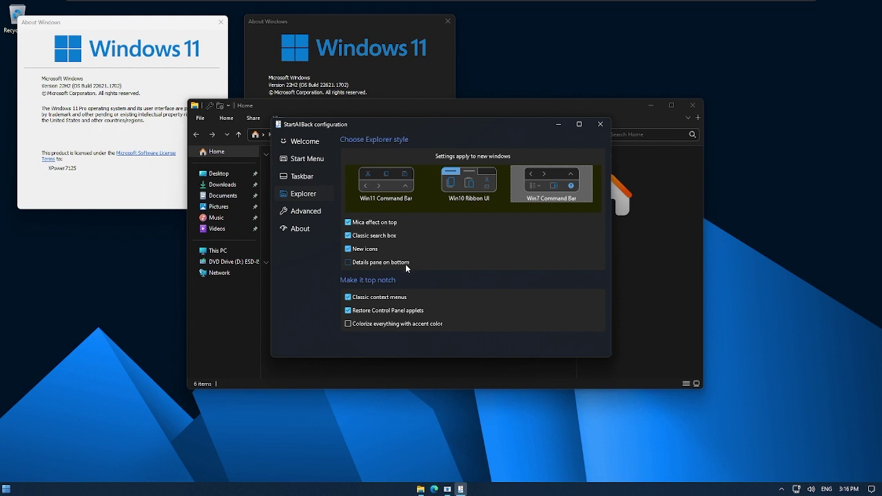
Enable the details pane on bottom, and select Local Disk (C:) under This PC in the open File Explorer window.
{"action": "left_click", "coordinate": [406, 264]}
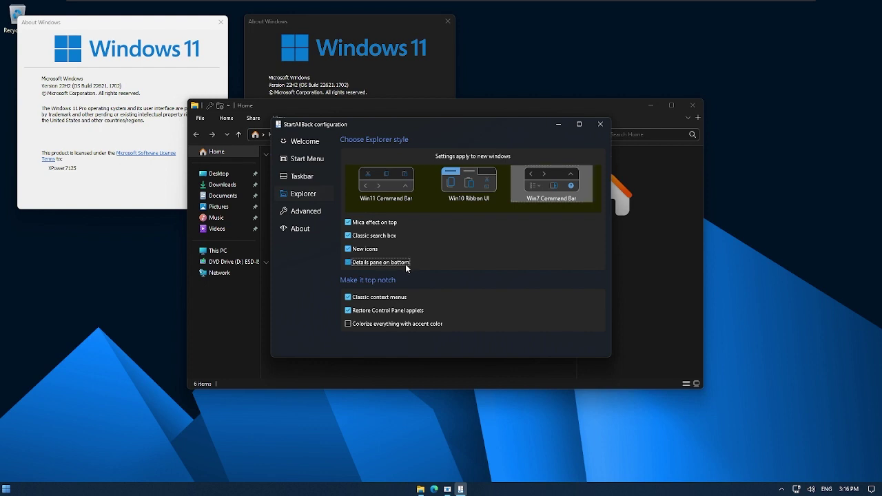
{"action": "left_click", "coordinate": [251, 314]}
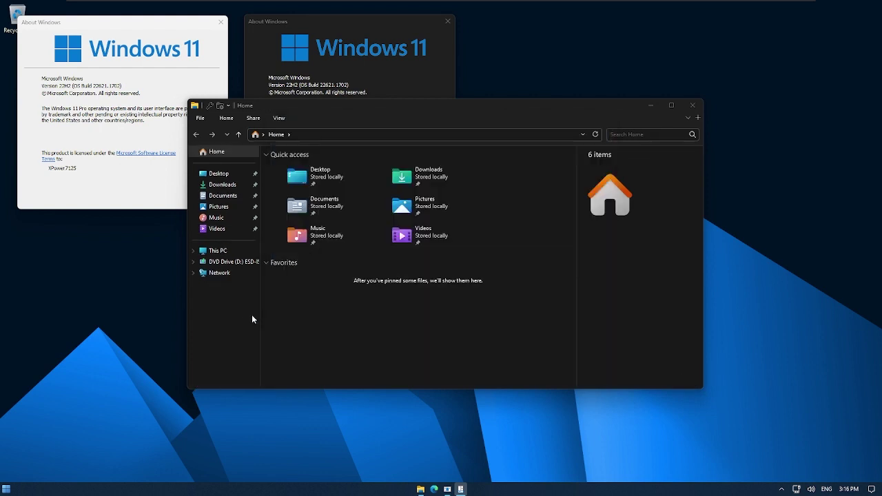
{"action": "left_click", "coordinate": [242, 249]}
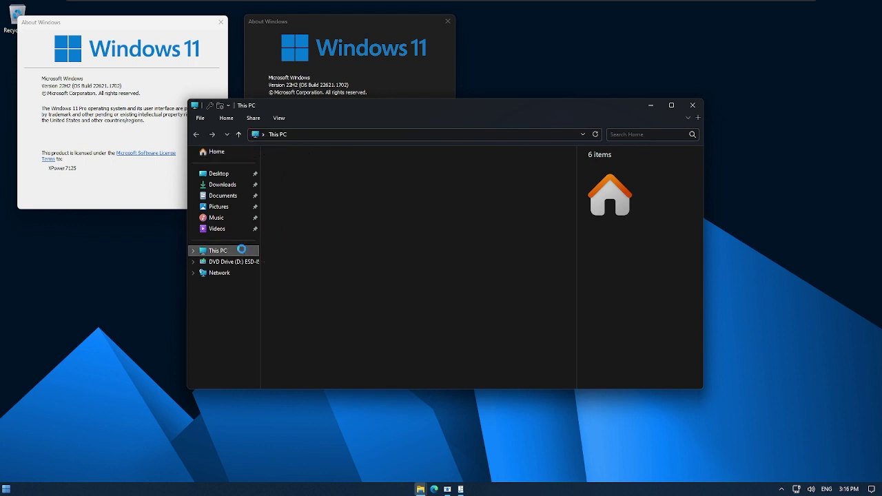
{"action": "left_click", "coordinate": [350, 181]}
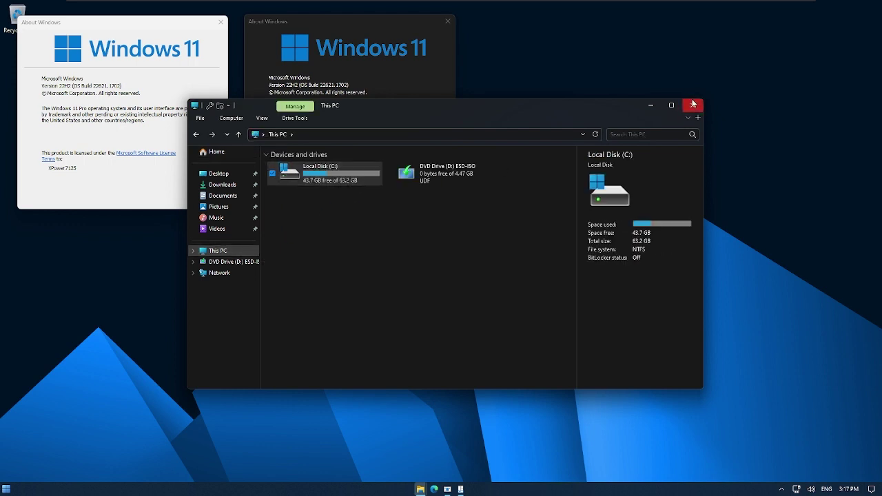
Close File Explorer, reopen it in a new window to apply the Explorer settings, and return to the StartAllBack configuration.
{"action": "left_click", "coordinate": [693, 106]}
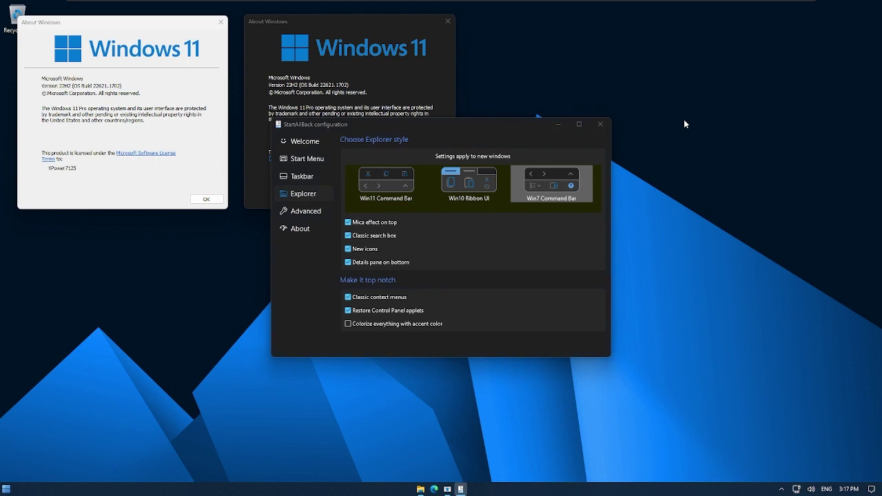
{"action": "key", "text": "super+e"}
{"action": "key", "text": "alt+Tab"}
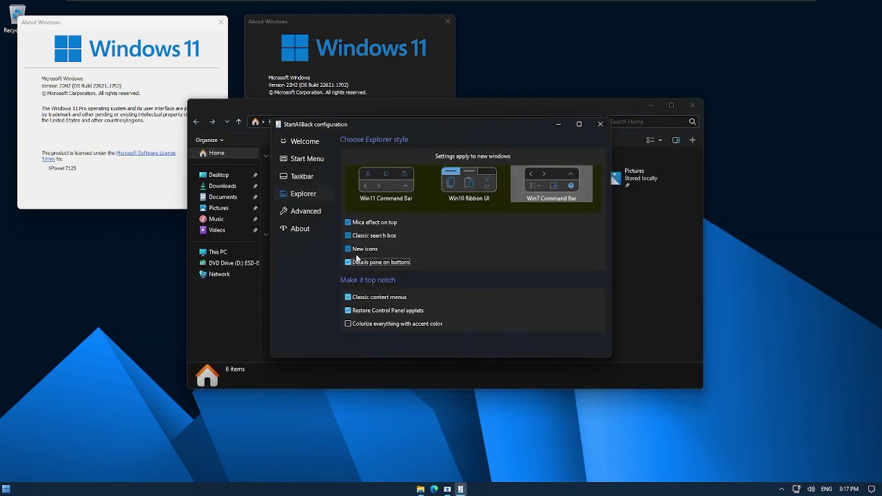
Enable custom start menu and taskbar coloring in the advanced settings and lower both sliders to the minimum.
{"action": "left_click", "coordinate": [305, 211]}
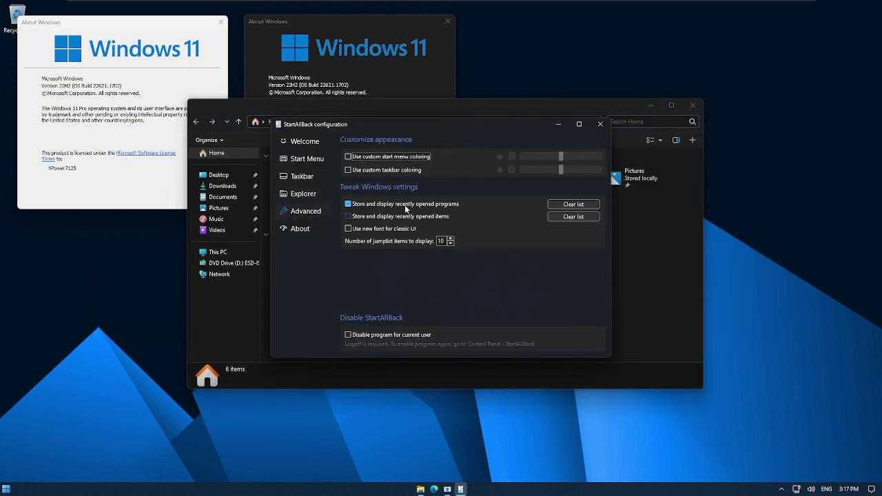
{"action": "left_click", "coordinate": [407, 169]}
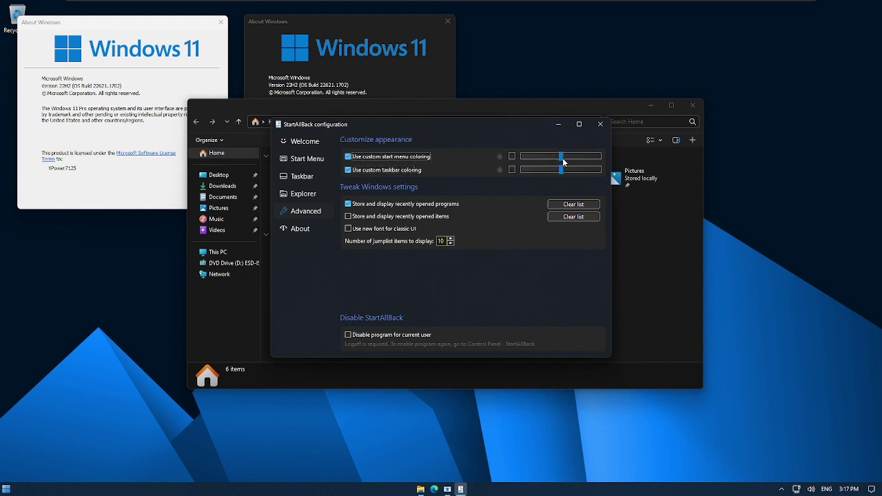
{"action": "left_click_drag", "start_coordinate": [563, 161], "coordinate": [513, 174]}
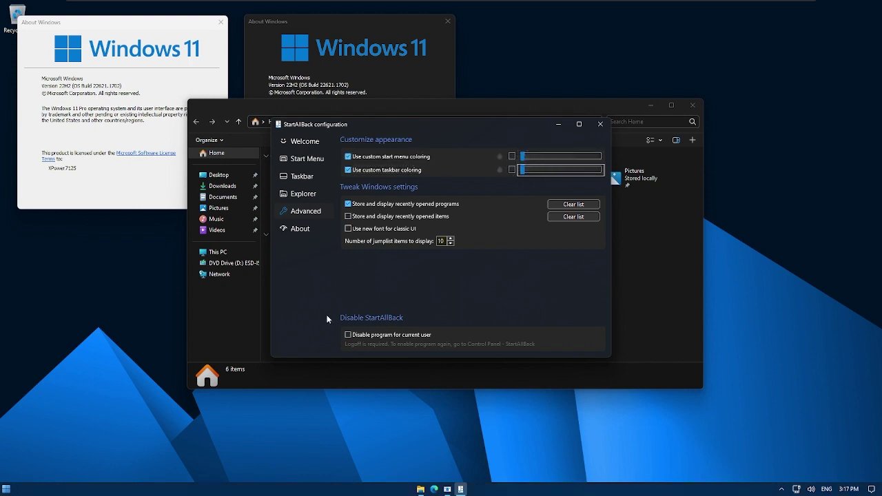
Try the Acrylic effect for the start menu and look at its color picker without choosing a color.
{"action": "left_click", "coordinate": [512, 157]}
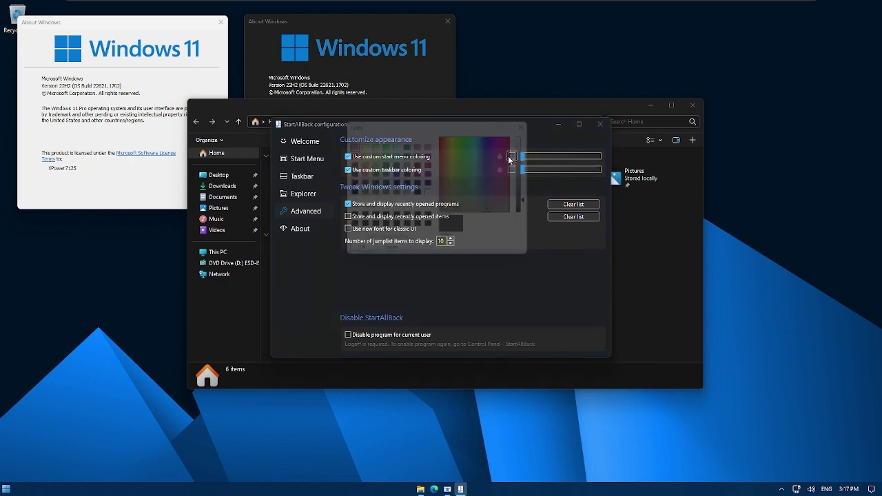
{"action": "left_click", "coordinate": [536, 120]}
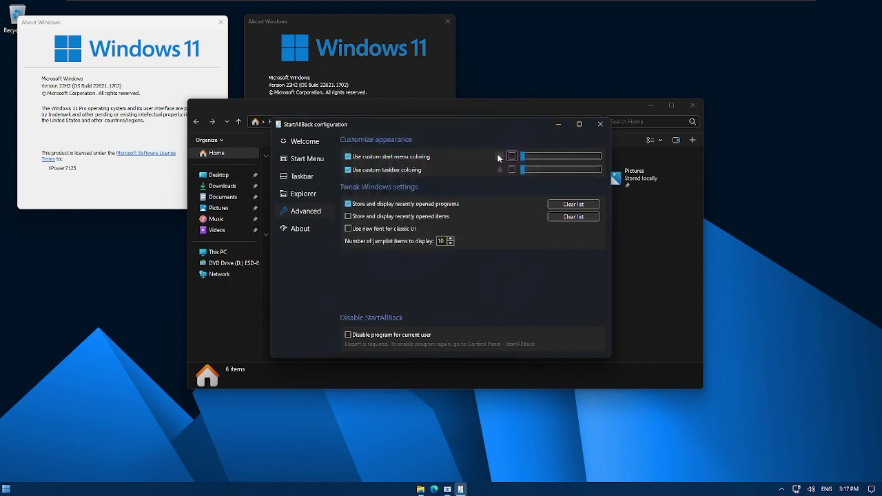
{"action": "left_click", "coordinate": [499, 157]}
{"action": "left_click", "coordinate": [517, 189]}
{"action": "left_click", "coordinate": [512, 157]}
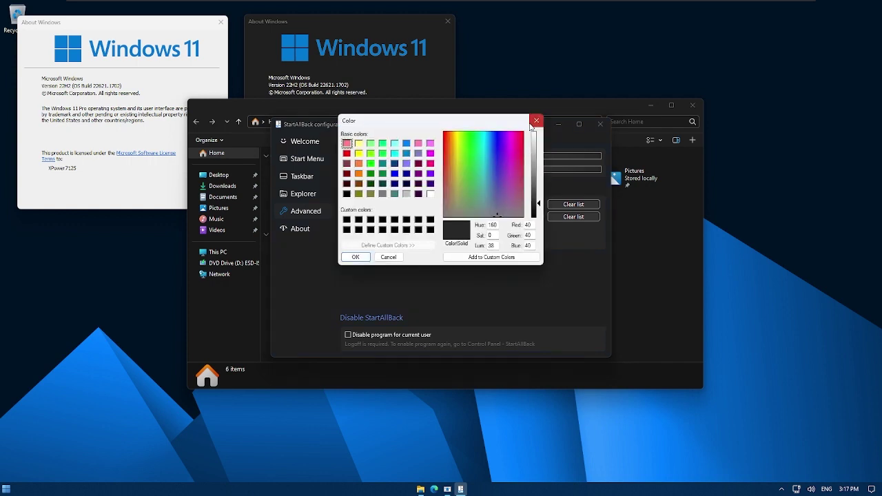
{"action": "left_click", "coordinate": [535, 121]}
Set the background effect to Blur for both the custom start menu coloring and the custom taskbar coloring.
{"action": "left_click", "coordinate": [500, 158]}
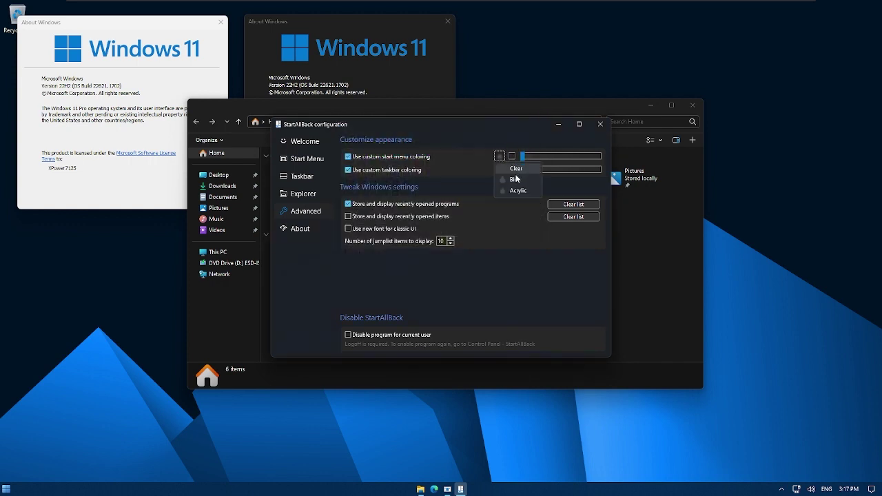
{"action": "left_click", "coordinate": [516, 180]}
{"action": "left_click", "coordinate": [499, 170]}
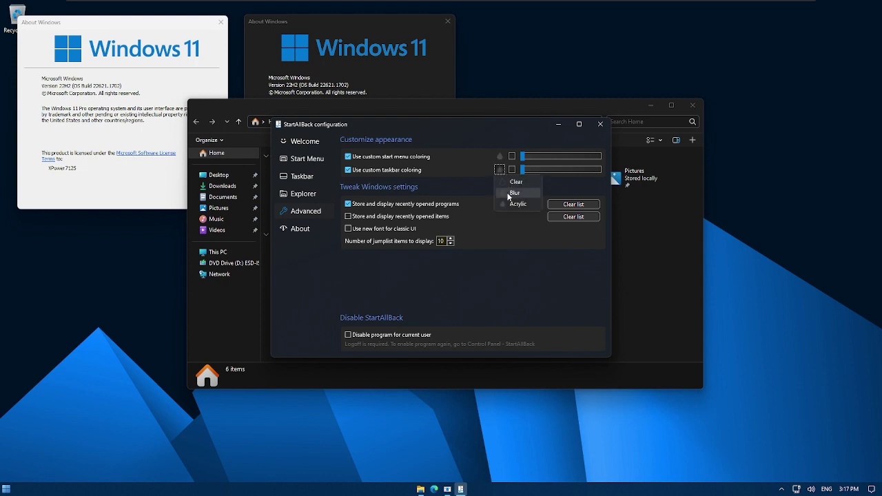
{"action": "left_click", "coordinate": [514, 193]}
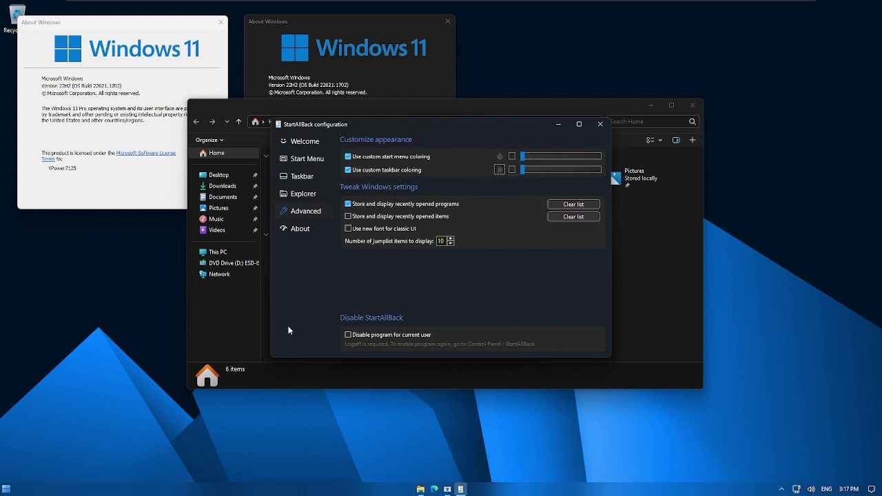
Show the desktop to inspect the taskbar and Start menu coloring, and return to the StartAllBack configuration.
{"action": "key", "text": "super+d"}
{"action": "key", "text": "super"}
{"action": "key", "text": "super"}
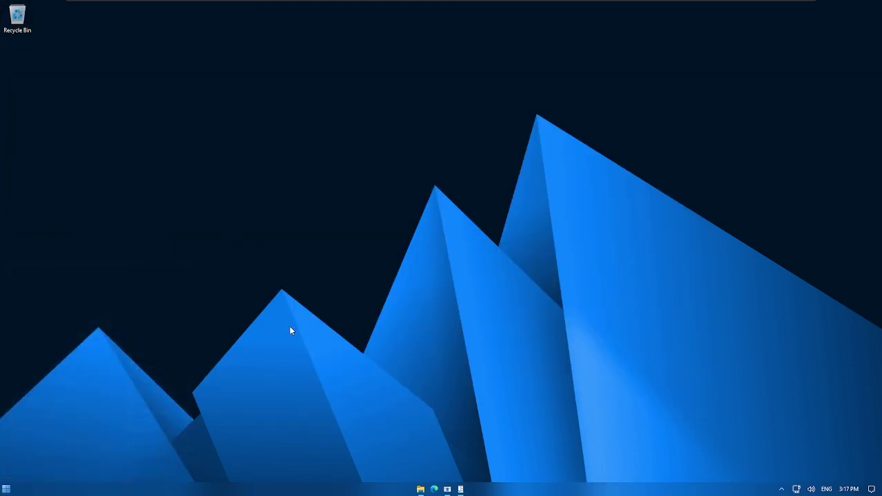
{"action": "key", "text": "alt+Tab"}
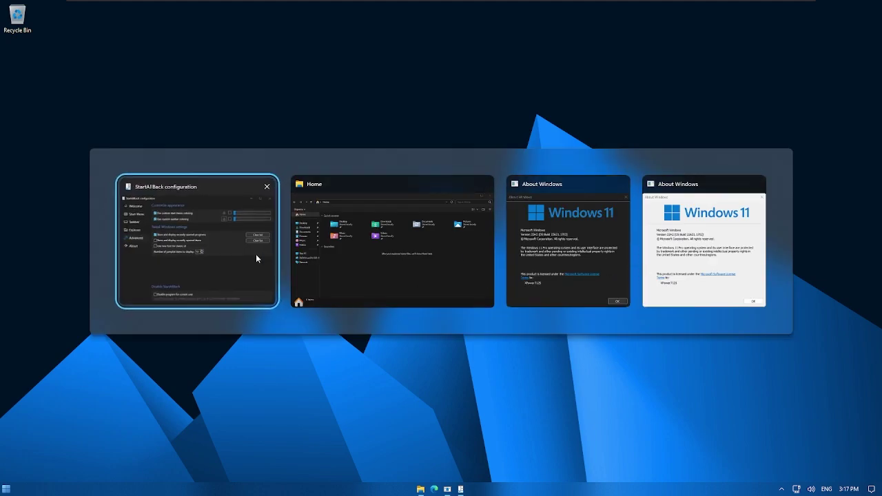
{"action": "left_click", "coordinate": [255, 258]}
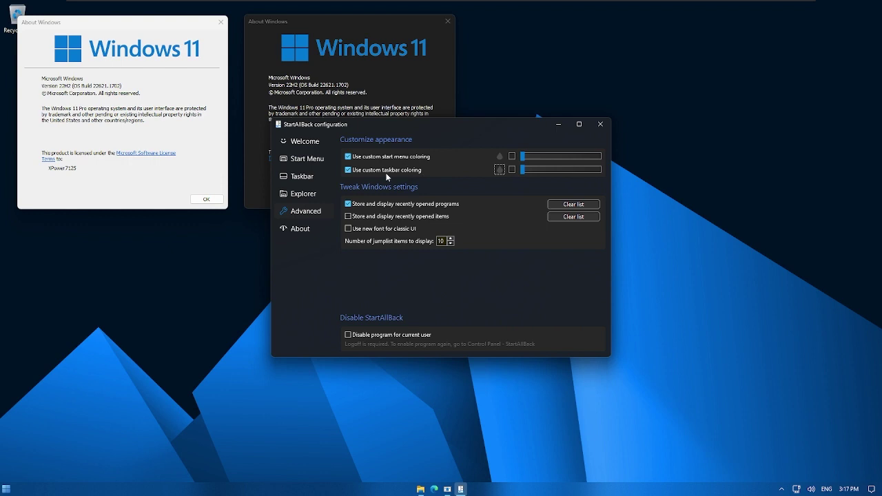
Disable custom taskbar coloring and custom start menu coloring.
{"action": "left_click", "coordinate": [352, 170]}
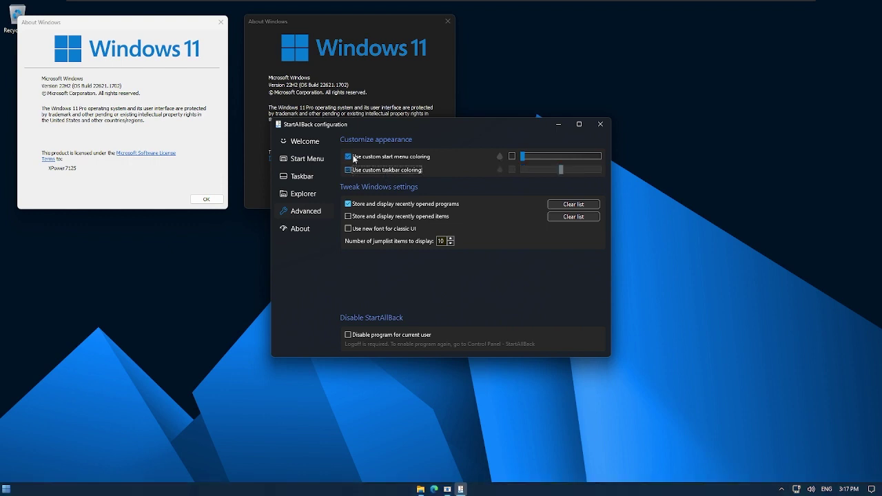
{"action": "left_click", "coordinate": [355, 158]}
Set the Start menu's visual style to Windows 7 and open the Start menu briefly to preview it.
{"action": "left_click", "coordinate": [321, 160]}
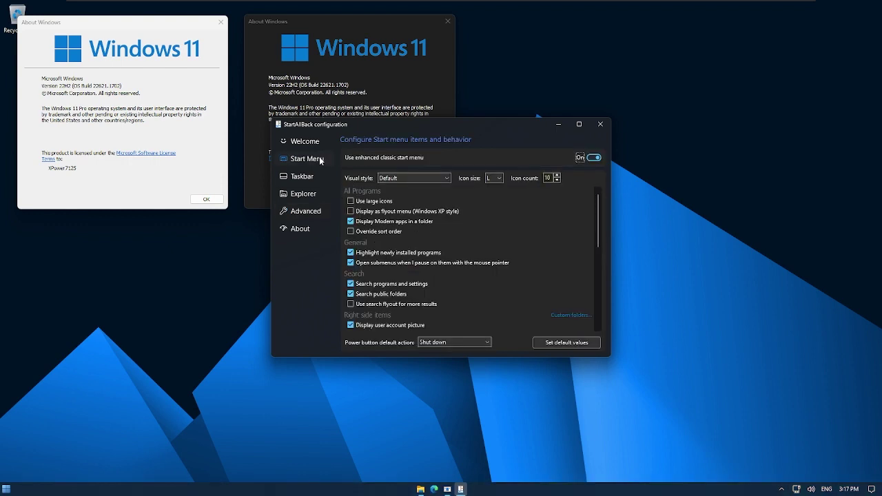
{"action": "left_click", "coordinate": [420, 178]}
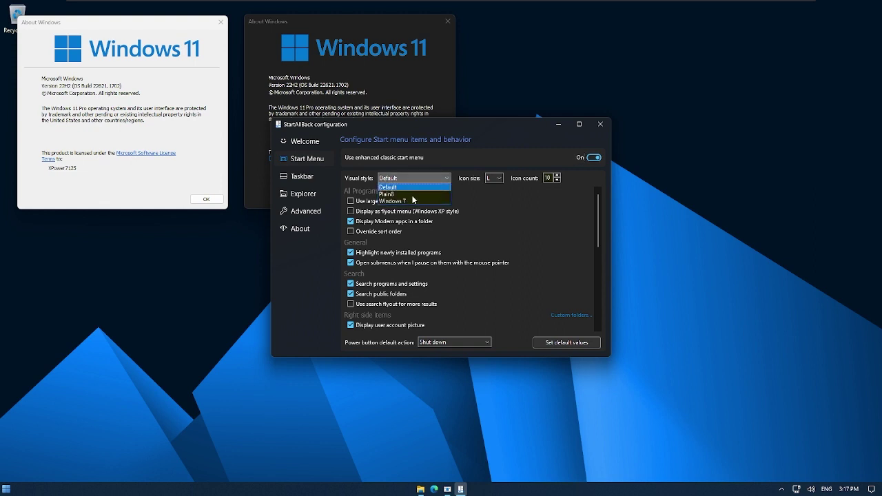
{"action": "left_click", "coordinate": [408, 202]}
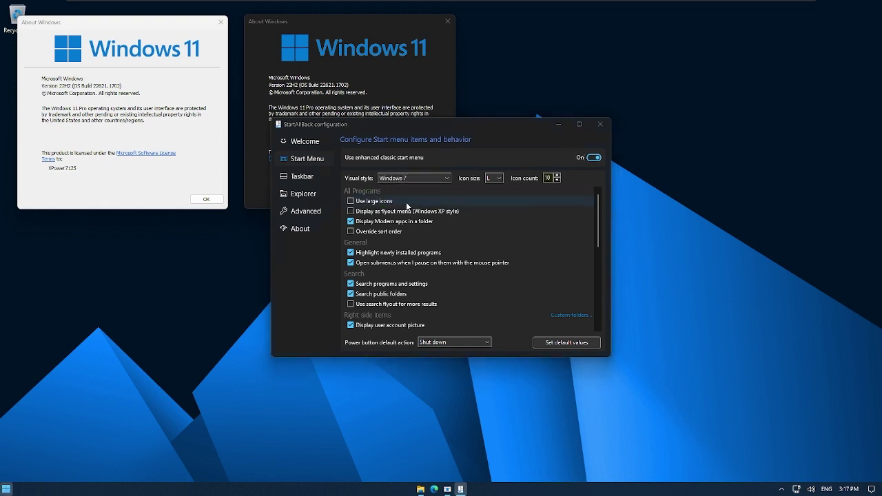
{"action": "key", "text": "super"}
{"action": "key", "text": "super"}
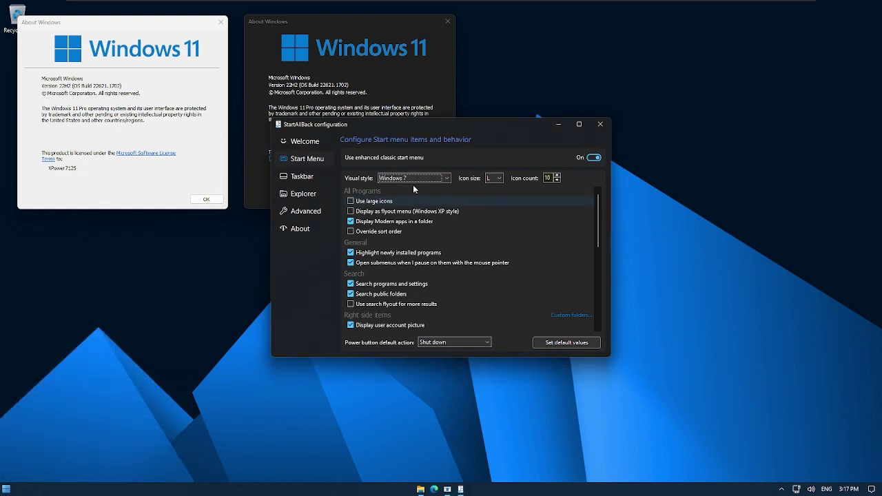
Set the taskbar's visual style to Windows 7 and check the result together with the Start menu.
{"action": "left_click", "coordinate": [321, 177]}
{"action": "left_click", "coordinate": [425, 173]}
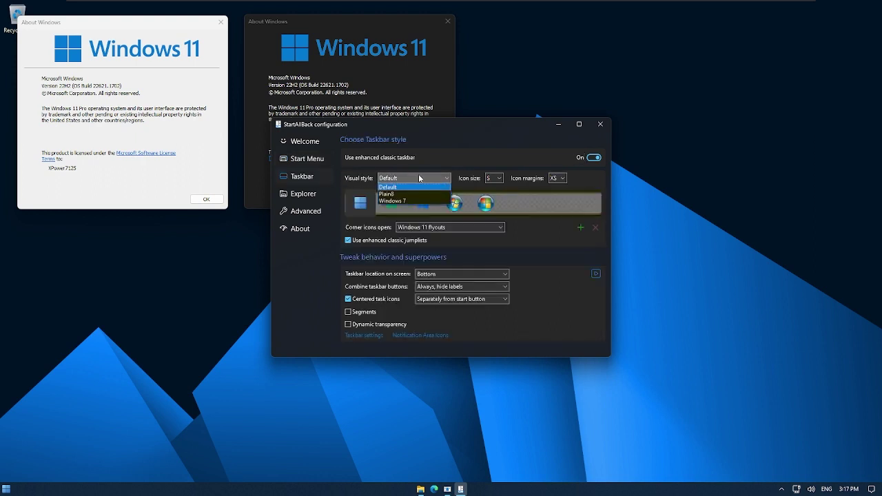
{"action": "left_click", "coordinate": [409, 202]}
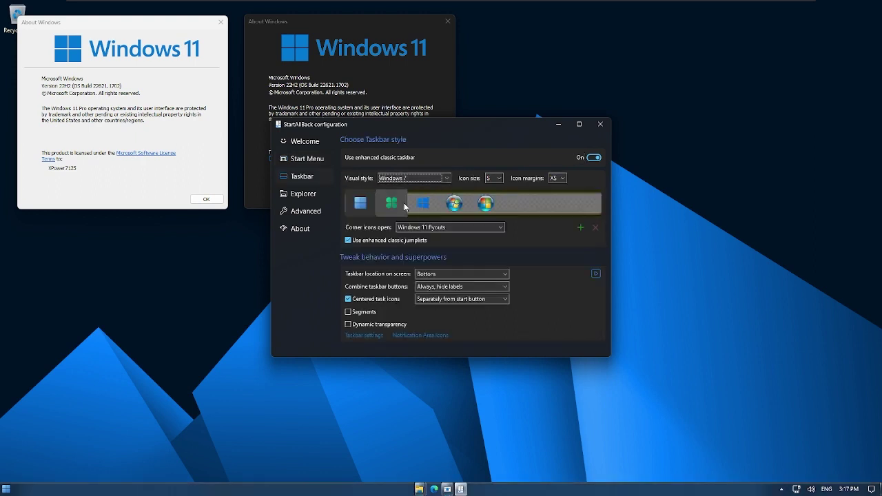
{"action": "key", "text": "Escape"}
{"action": "key", "text": "Escape"}
{"action": "key", "text": "Escape"}
{"action": "key", "text": "super"}
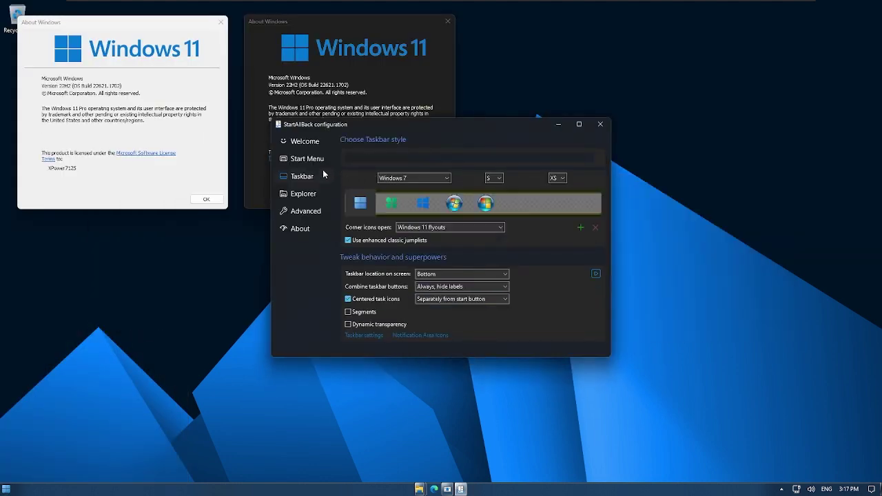
Choose the first of the two round Windows orbs as the Start button and open the Start menu.
{"action": "left_click", "coordinate": [317, 161]}
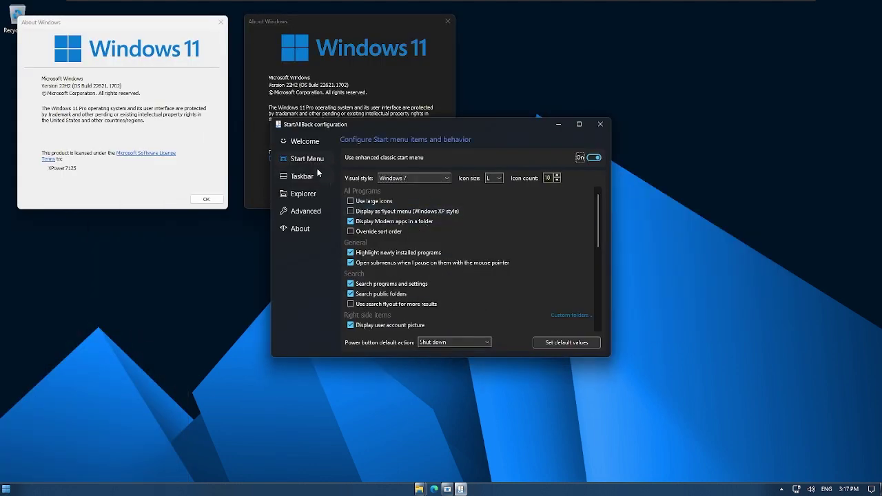
{"action": "left_click", "coordinate": [318, 175]}
{"action": "left_click", "coordinate": [455, 205]}
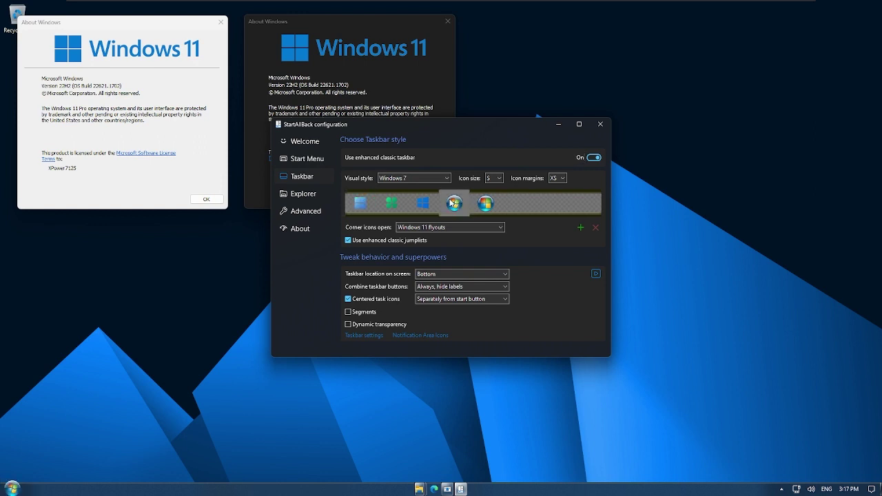
{"action": "key", "text": "super"}
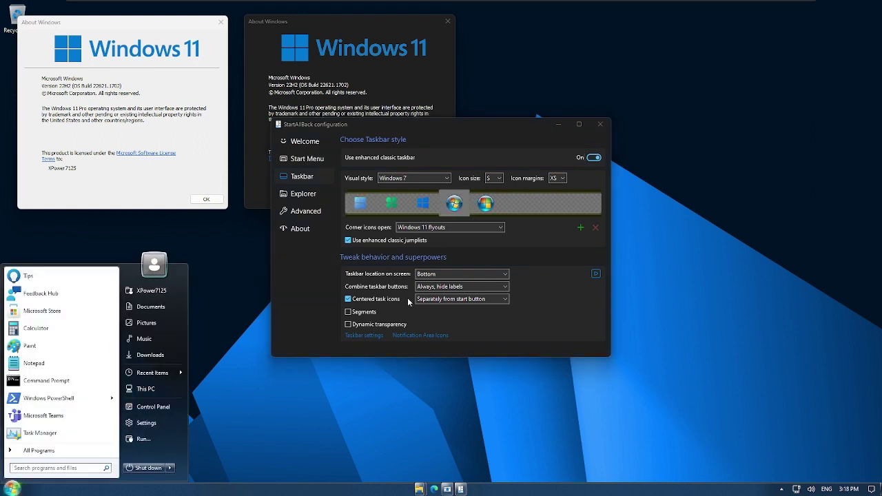
Open the Run dialog, move it below the configuration window to view it with the Windows 7 taskbar, and dismiss it.
{"action": "key", "text": "super+r"}
{"action": "left_click_drag", "start_coordinate": [127, 389], "coordinate": [234, 359]}
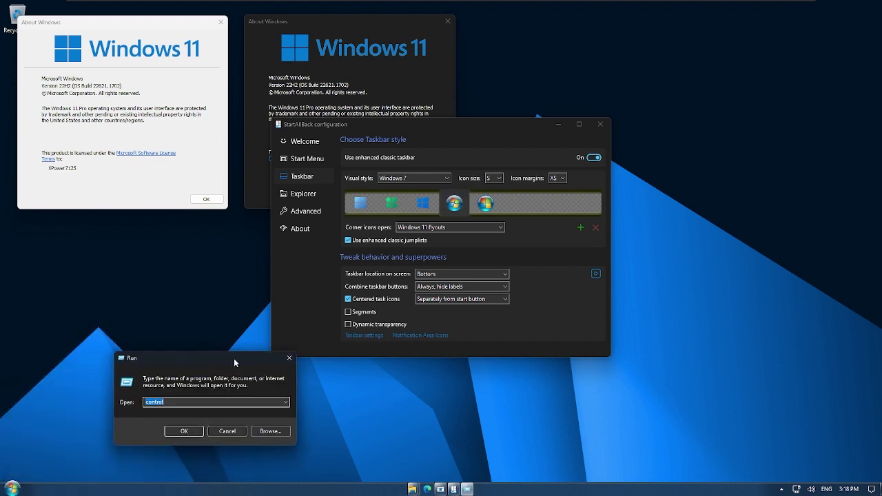
{"action": "key", "text": "super"}
{"action": "left_click", "coordinate": [242, 399]}
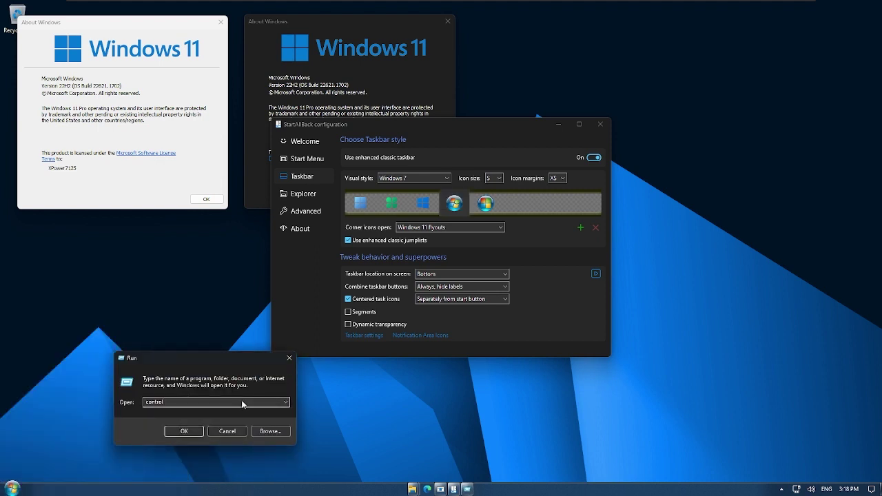
{"action": "key", "text": "Return"}
Set the taskbar's visual style to Plain8.
{"action": "left_click", "coordinate": [414, 177]}
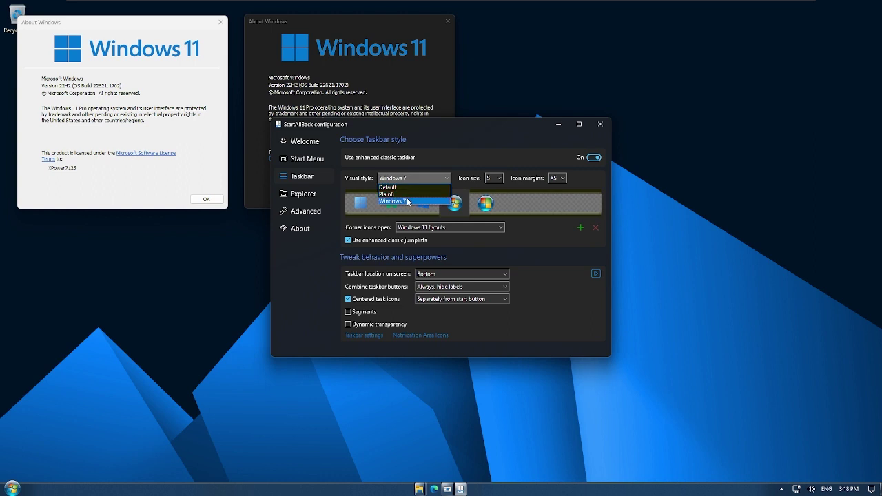
{"action": "left_click", "coordinate": [407, 201]}
{"action": "left_click", "coordinate": [404, 178]}
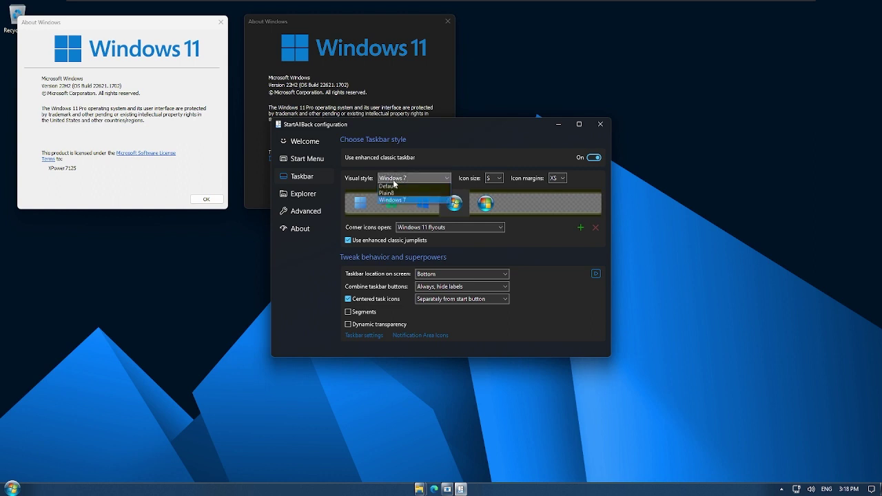
{"action": "left_click", "coordinate": [402, 188]}
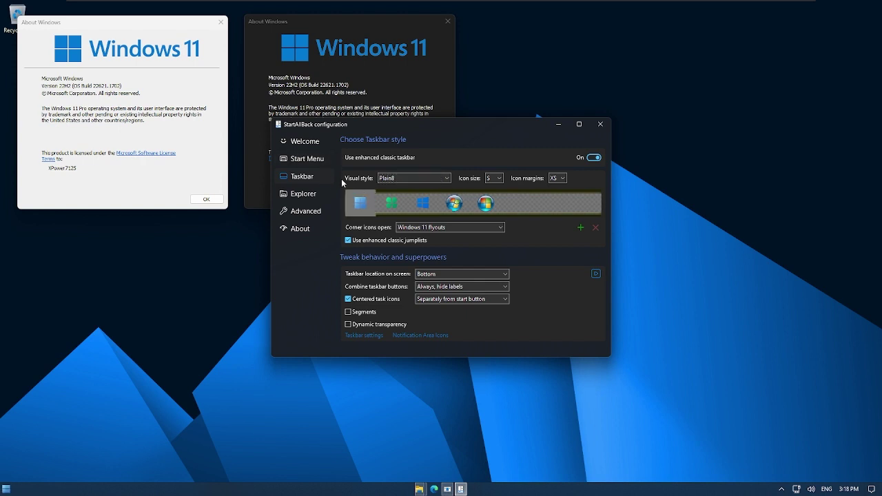
Set the Start menu's visual style to Plain8 and open the Start menu to view it.
{"action": "left_click", "coordinate": [314, 158]}
{"action": "left_click", "coordinate": [395, 181]}
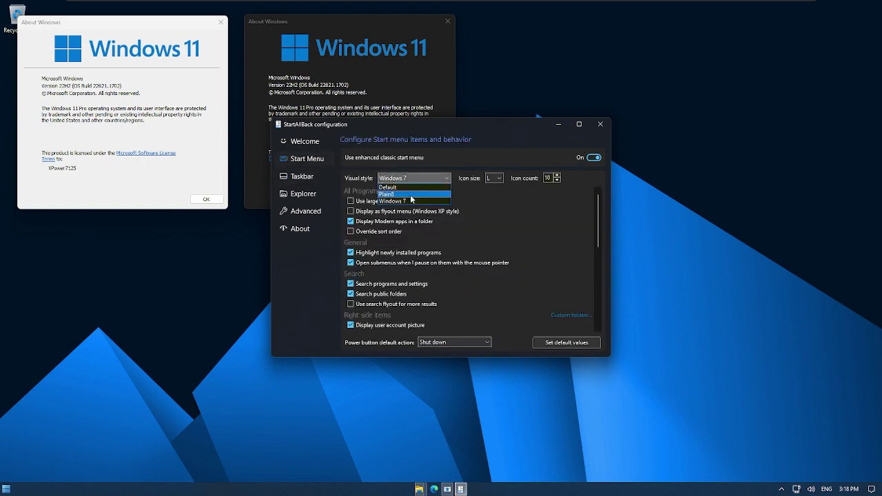
{"action": "left_click", "coordinate": [411, 195]}
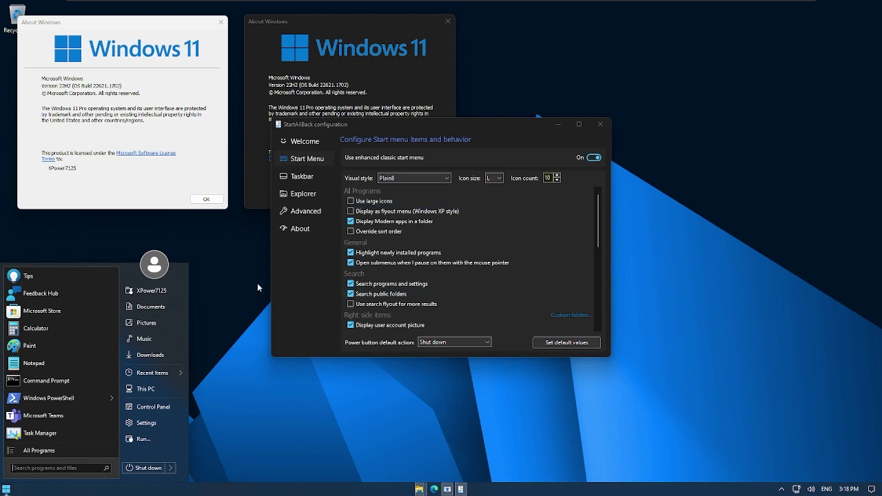
Open the Run dialog, move it below the configuration window to view it with the Plain8 taskbar, and dismiss it.
{"action": "key", "text": "super+r"}
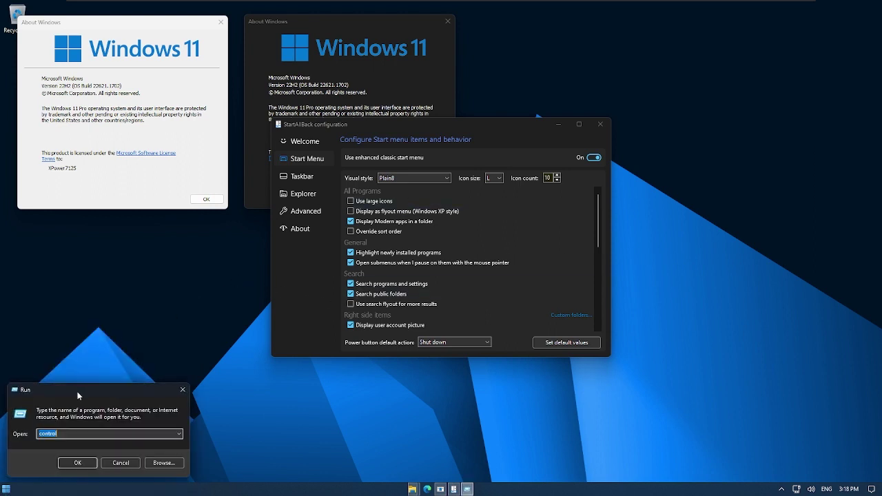
{"action": "left_click_drag", "start_coordinate": [79, 391], "coordinate": [629, 415]}
{"action": "key", "text": "Escape"}
{"action": "key", "text": "super+r"}
{"action": "key", "text": "Escape"}
Check StartAllBack for available updates from its version information page.
{"action": "left_click", "coordinate": [301, 229]}
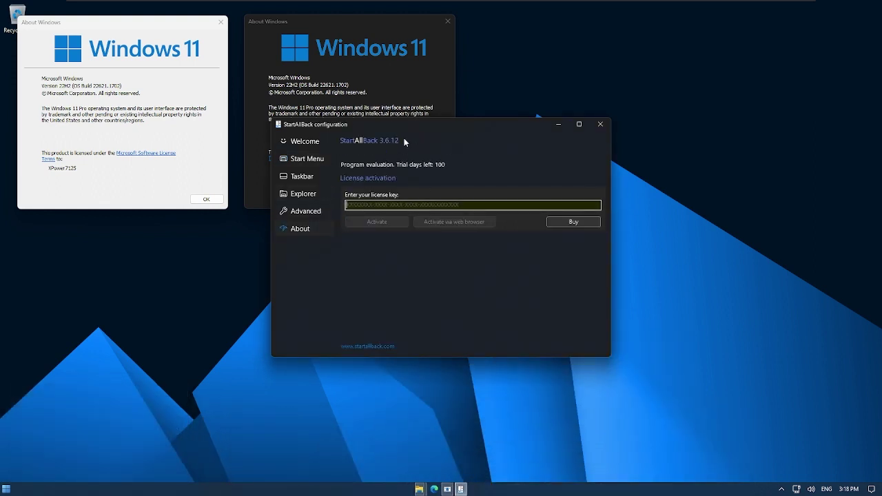
{"action": "left_click", "coordinate": [379, 154]}
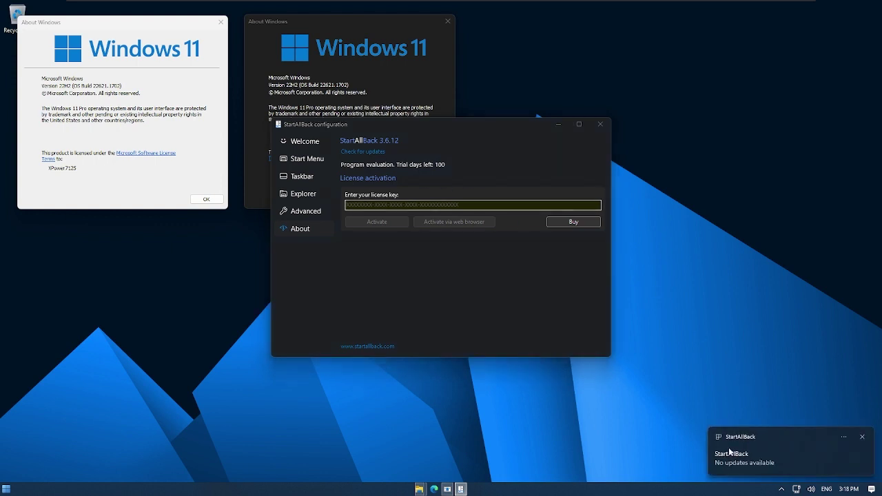
Apply the Kinda 10 theme from the Welcome page.
{"action": "left_click", "coordinate": [322, 162]}
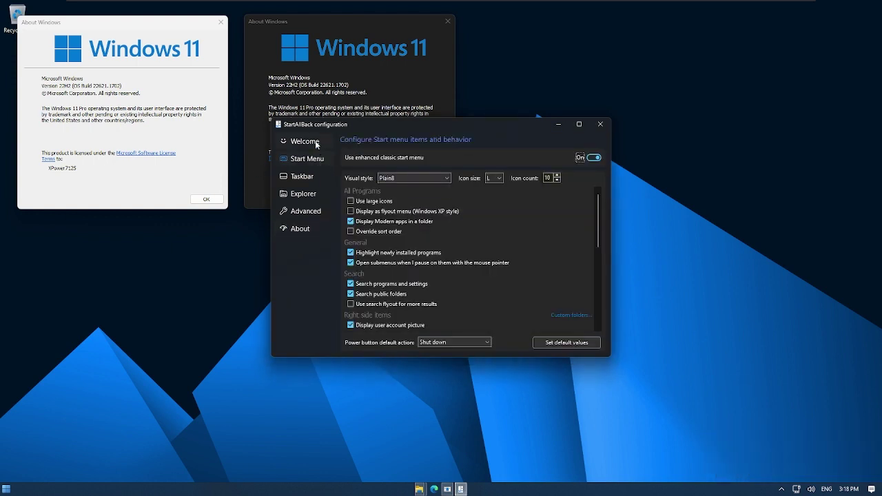
{"action": "left_click", "coordinate": [305, 142]}
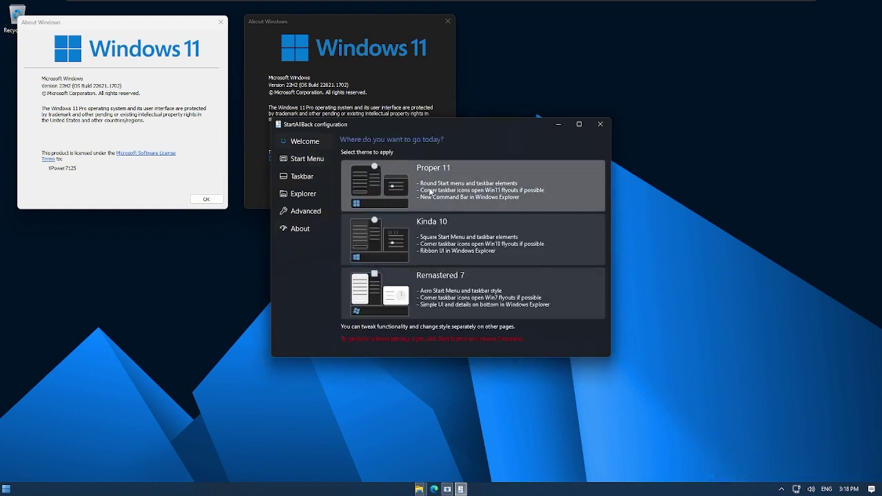
{"action": "left_click", "coordinate": [476, 253]}
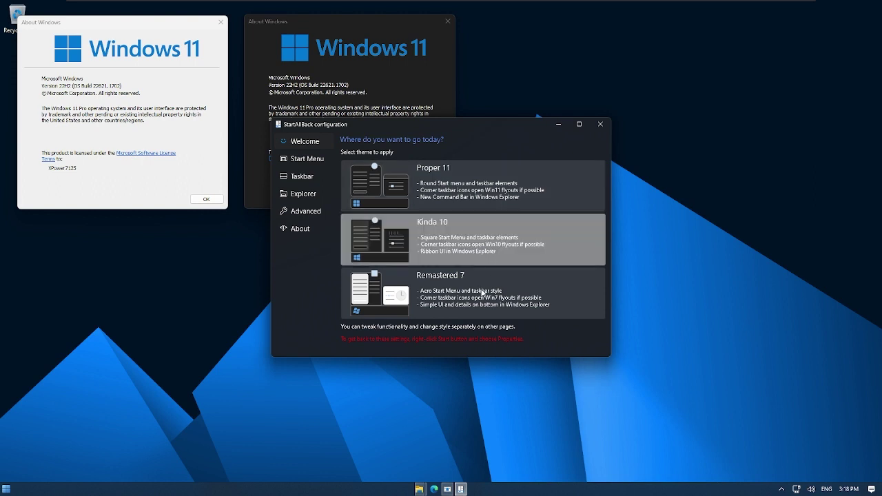
Choose the English (United States) US keyboard layout in the language flyout and open the taskbar calendar.
{"action": "left_click", "coordinate": [832, 489]}
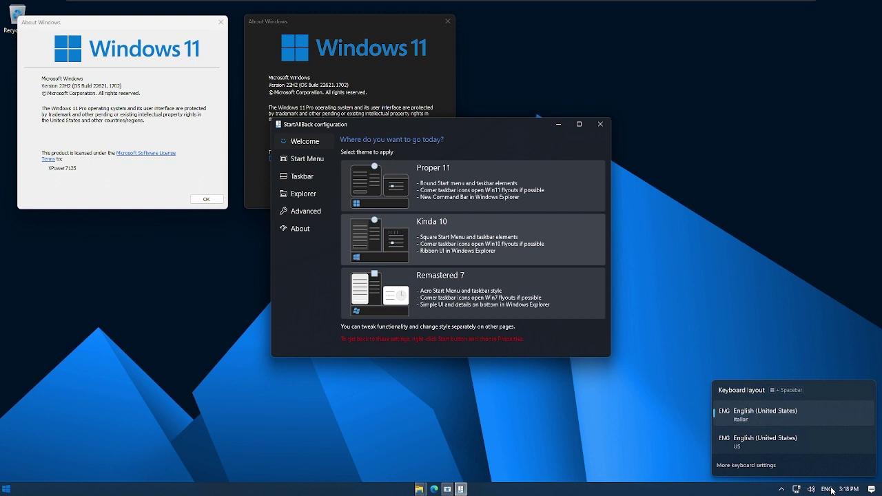
{"action": "left_click", "coordinate": [786, 445]}
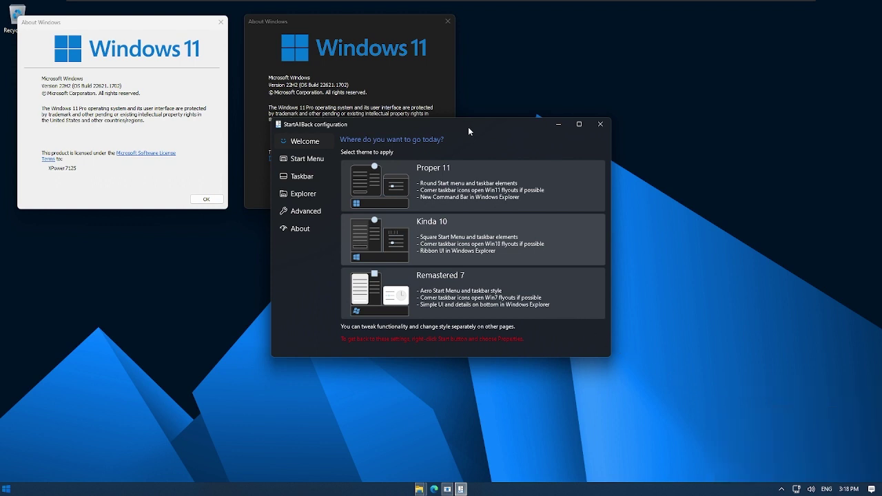
{"action": "left_click", "coordinate": [848, 490]}
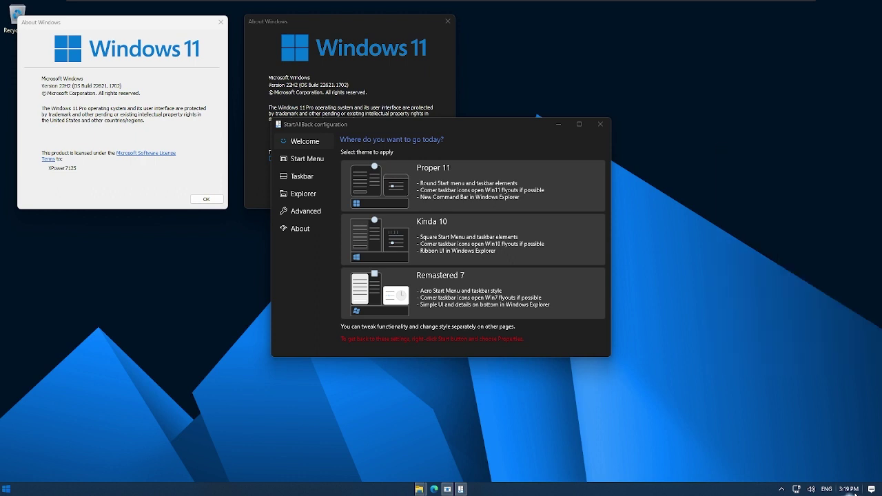
{"action": "left_click", "coordinate": [850, 490]}
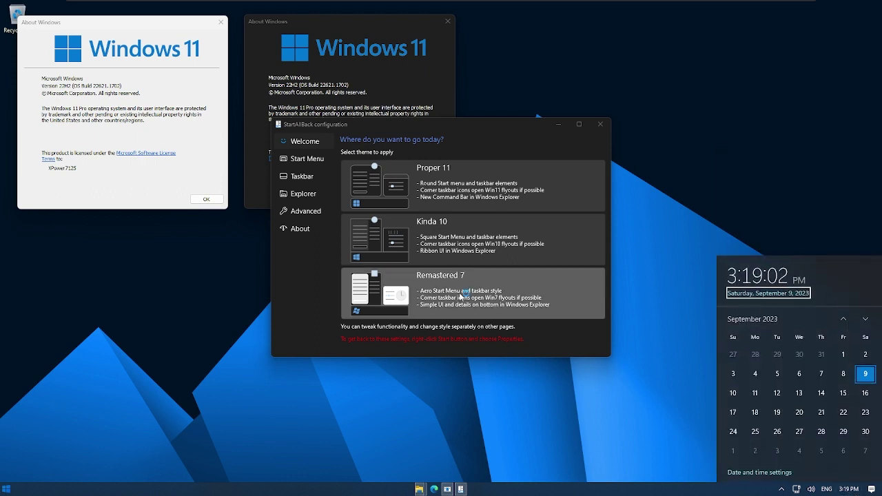
Apply the Remastered 7 theme and open the taskbar clock to view its flyout style.
{"action": "left_click", "coordinate": [461, 295]}
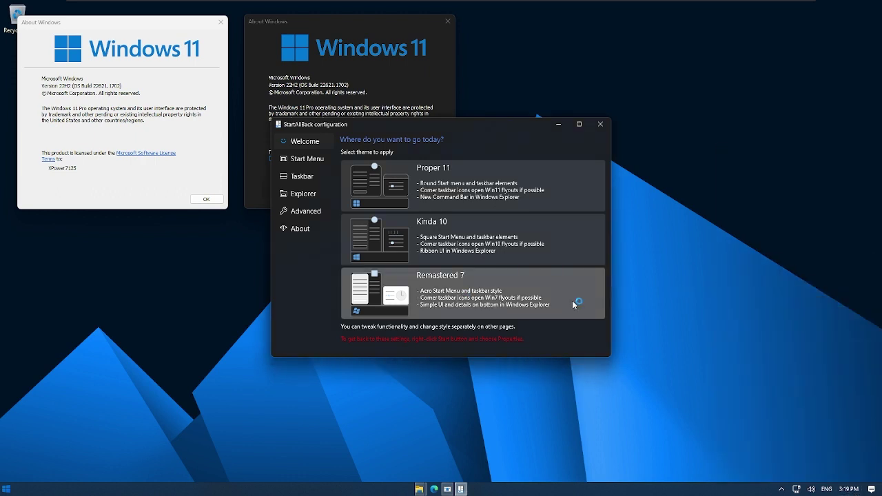
{"action": "left_click", "coordinate": [846, 488]}
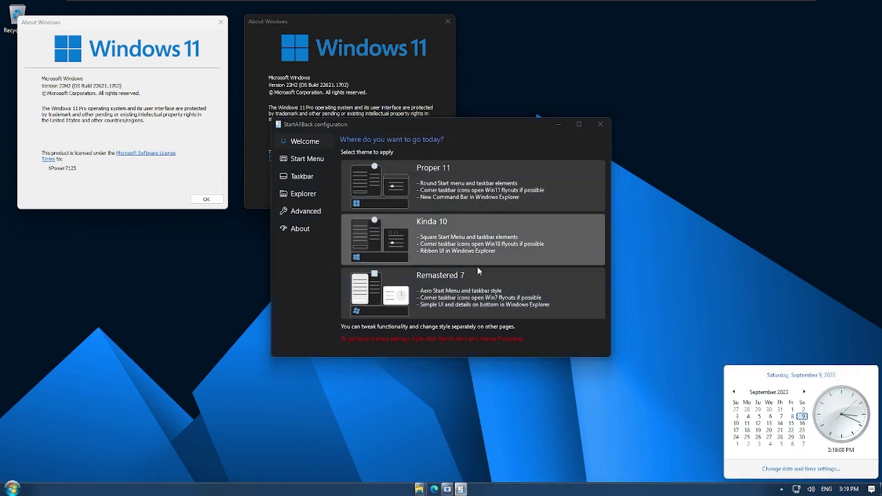
Enable the new font for the classic UI in the advanced Windows tweaks.
{"action": "left_click", "coordinate": [318, 225]}
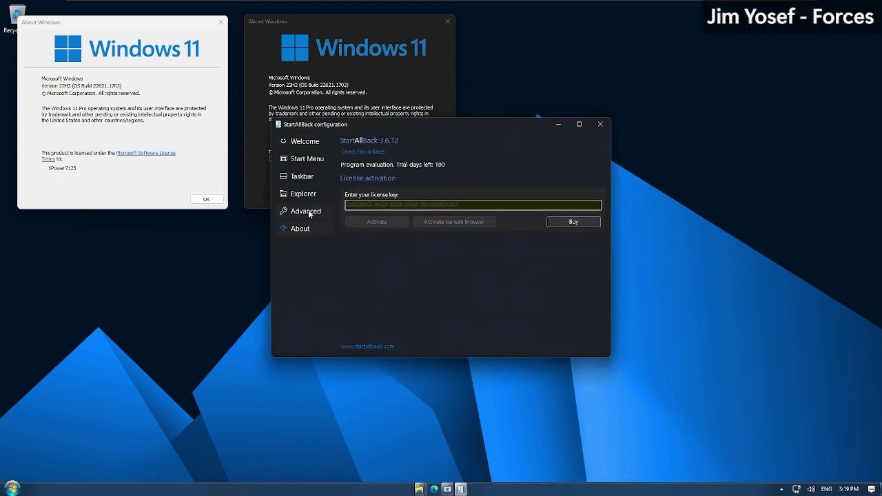
{"action": "left_click", "coordinate": [315, 212]}
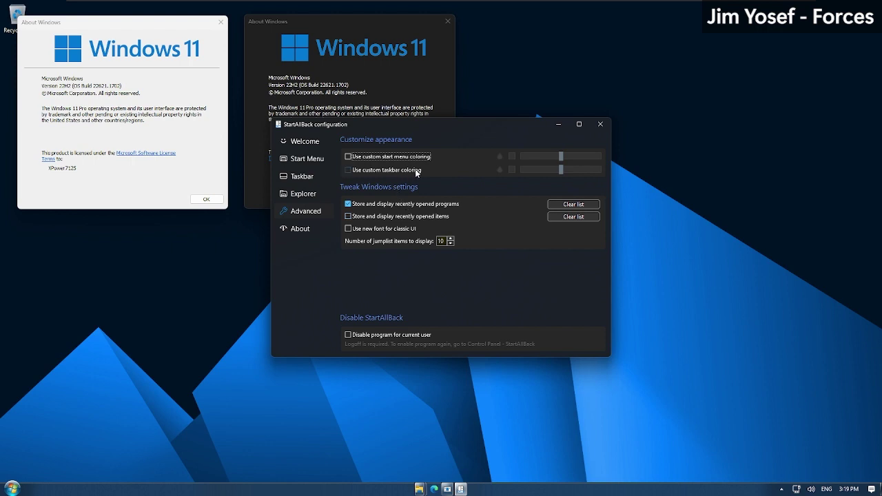
{"action": "left_click", "coordinate": [409, 232]}
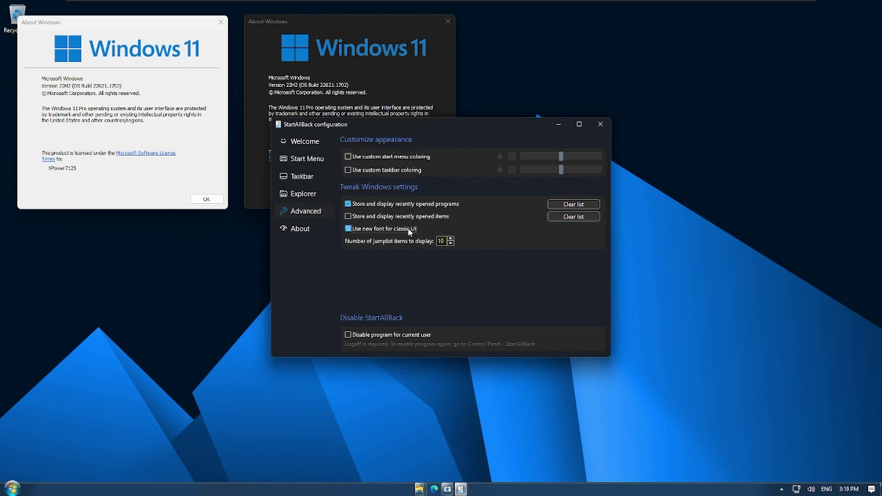
Apply the Proper 11 theme from the Welcome page.
{"action": "left_click", "coordinate": [314, 142]}
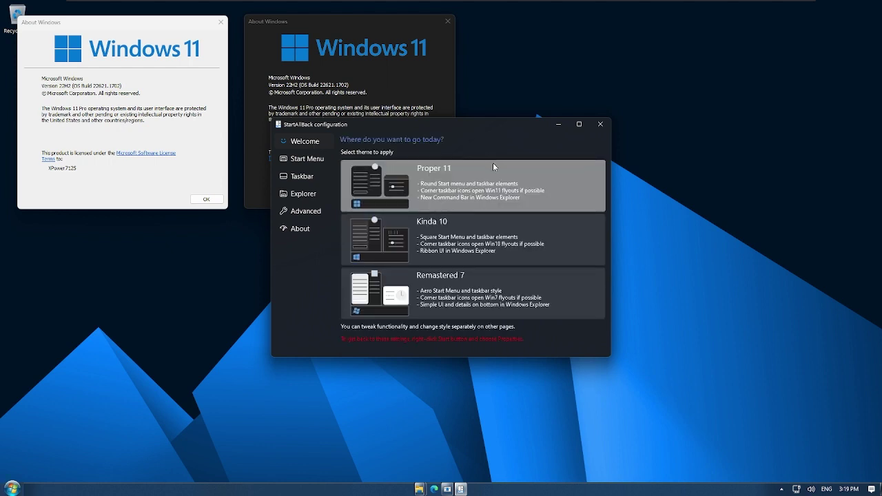
{"action": "left_click", "coordinate": [493, 199]}
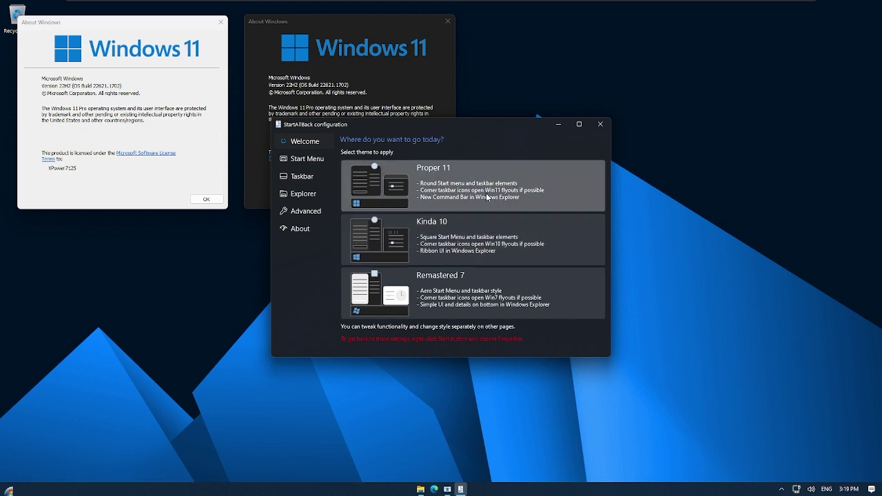
Close the StartAllBack configuration window and both About Windows dialogs.
{"action": "left_click", "coordinate": [601, 124]}
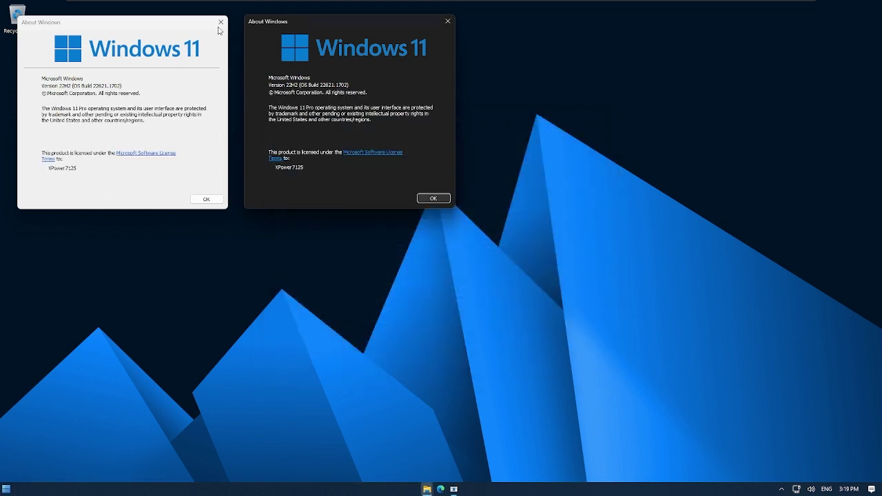
{"action": "left_click", "coordinate": [220, 22]}
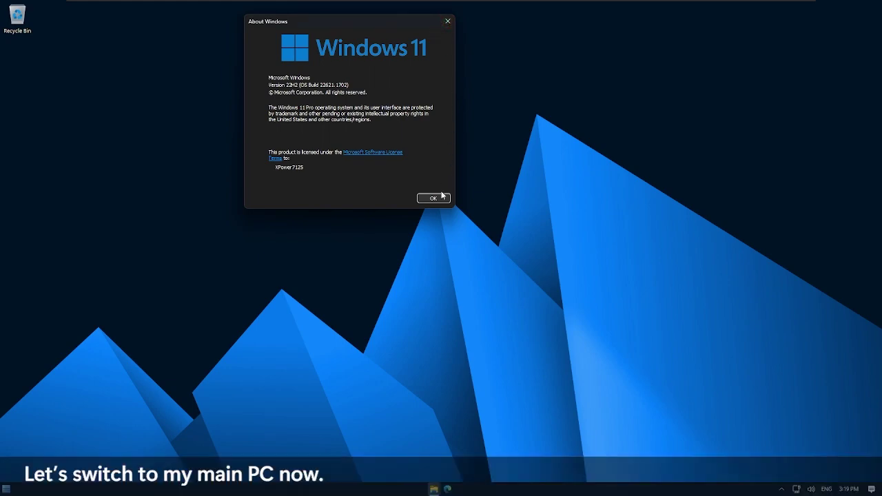
{"action": "left_click", "coordinate": [441, 198]}
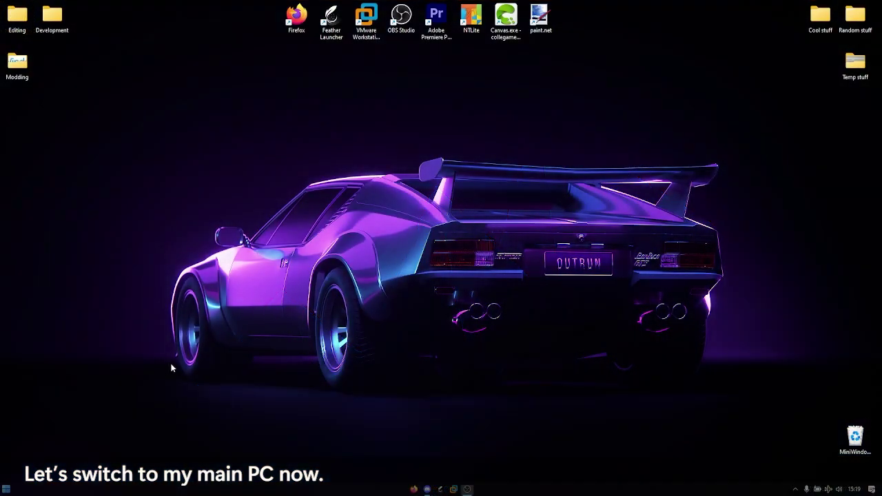
Draw selection rectangles on the main PC's desktop, and open and close its Start menu to view the style.
{"action": "left_click_drag", "start_coordinate": [165, 315], "coordinate": [199, 118]}
{"action": "left_click_drag", "start_coordinate": [424, 189], "coordinate": [53, 317]}
{"action": "key", "text": "super"}
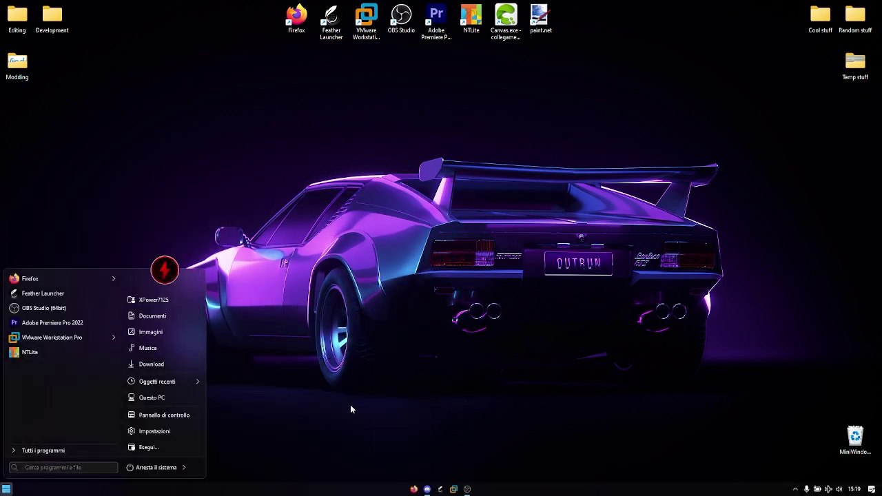
{"action": "key", "text": "super"}
Open File Explorer at Questo PC and show the properties of the OS (C:) drive.
{"action": "key", "text": "super+e"}
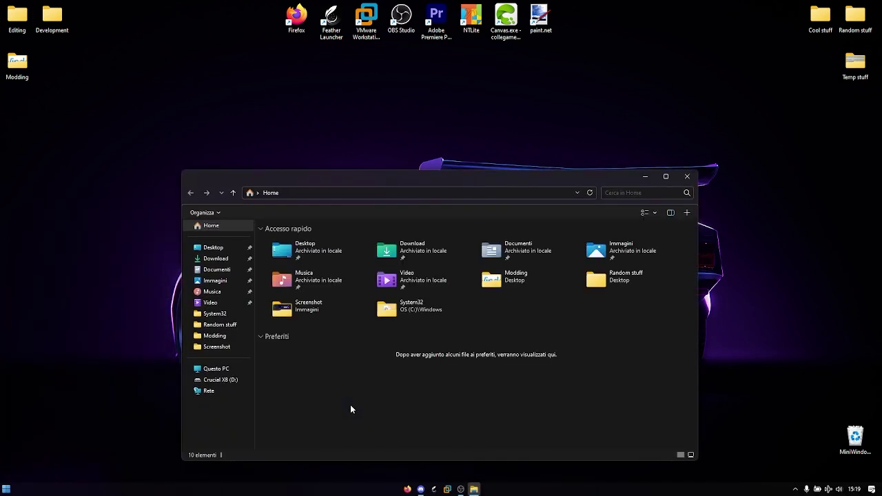
{"action": "left_click", "coordinate": [216, 369]}
{"action": "left_click_drag", "start_coordinate": [356, 411], "coordinate": [318, 269]}
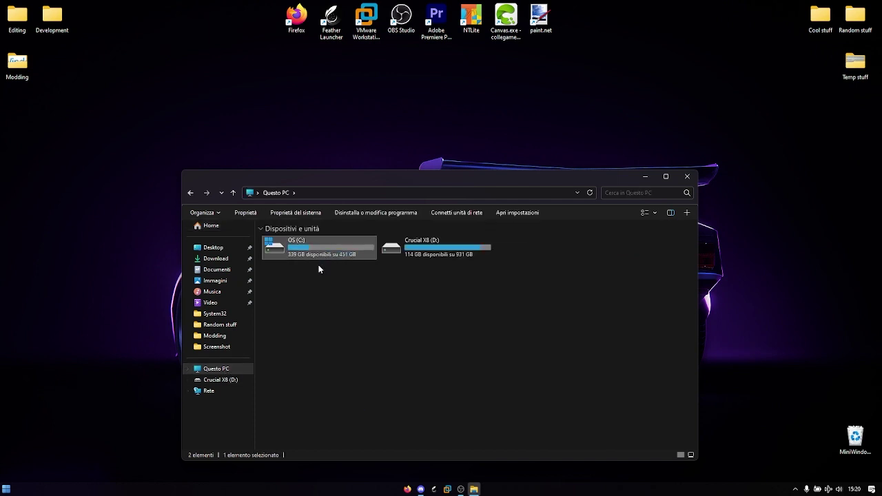
{"action": "key", "text": "alt+Return"}
Run "control" to open the Control Panel, view the computer status page under Sistema e sicurezza, and return to the Control Panel home.
{"action": "key", "text": "super+r"}
{"action": "type", "text": "cont"}
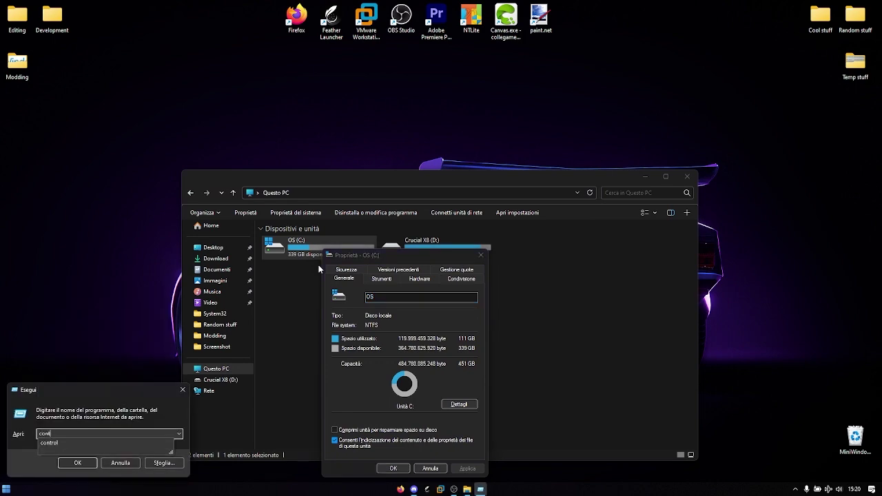
{"action": "type", "text": "rol"}
{"action": "key", "text": "Return"}
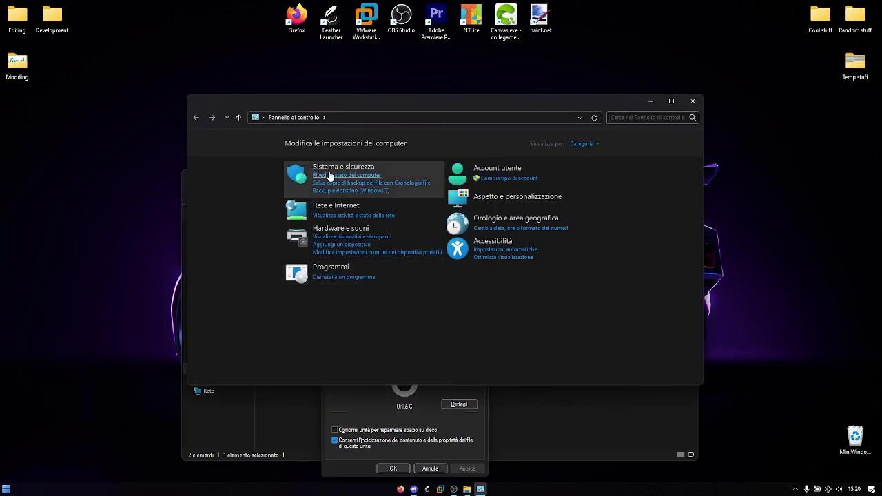
{"action": "left_click", "coordinate": [329, 175]}
{"action": "left_click", "coordinate": [211, 140]}
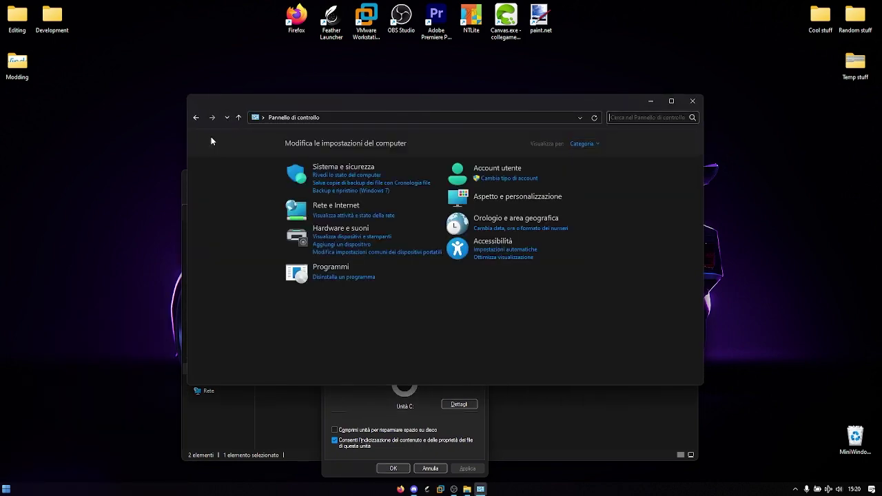